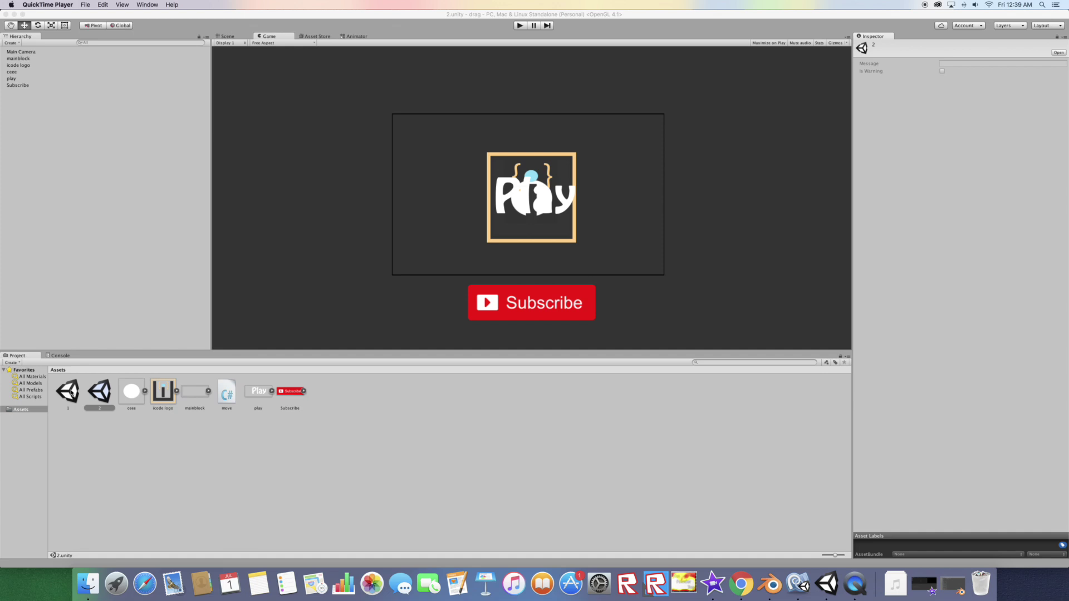
- Create a new empty scene and add a 3D Plane object to it
{"action": "left_click", "coordinate": [84, 136]}
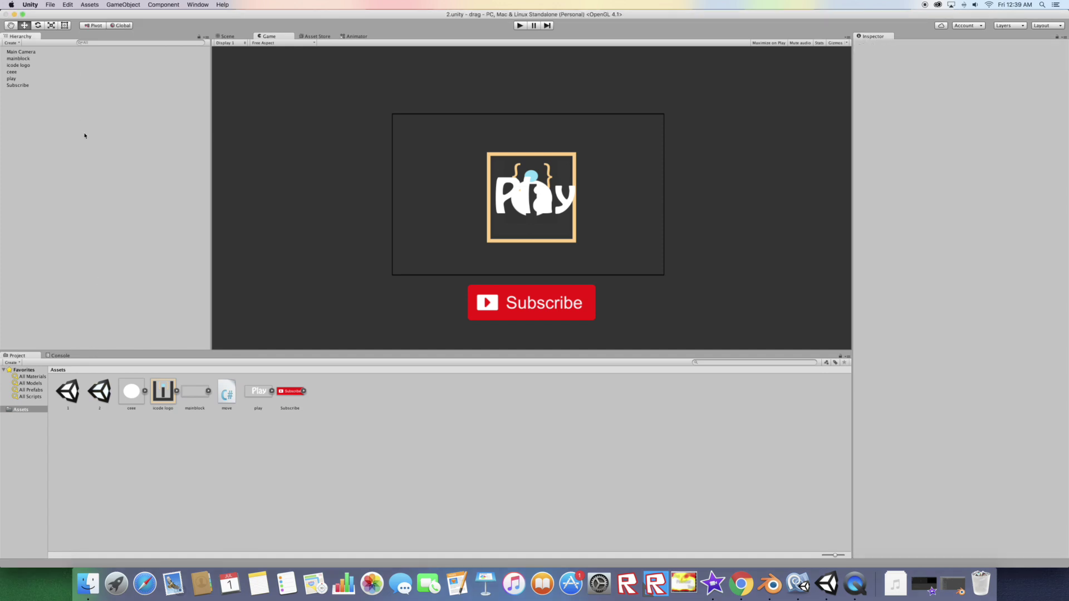
{"action": "left_click", "coordinate": [50, 5]}
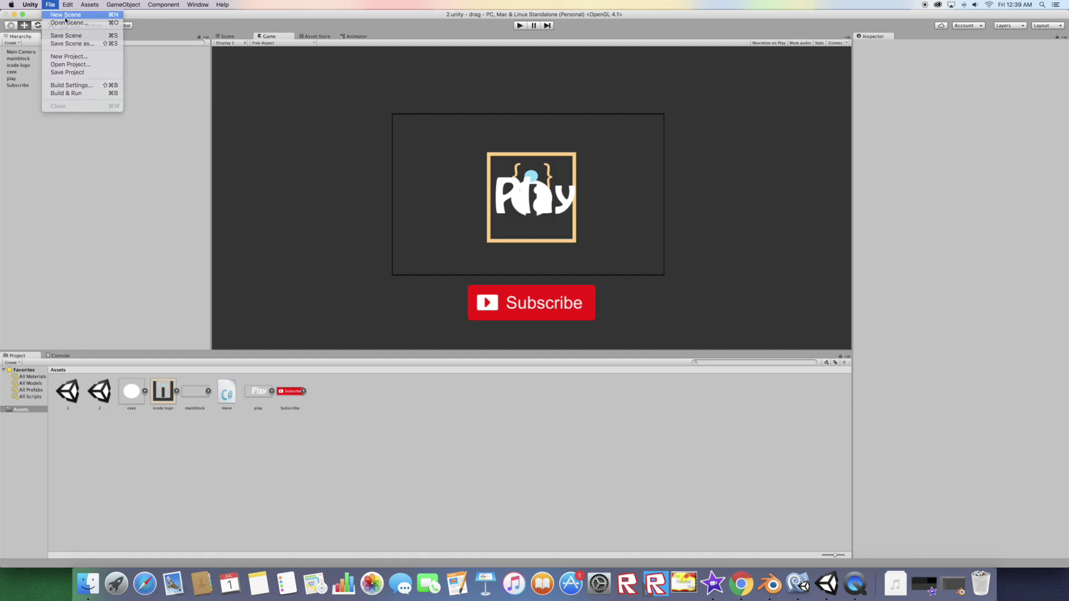
{"action": "left_click", "coordinate": [65, 13]}
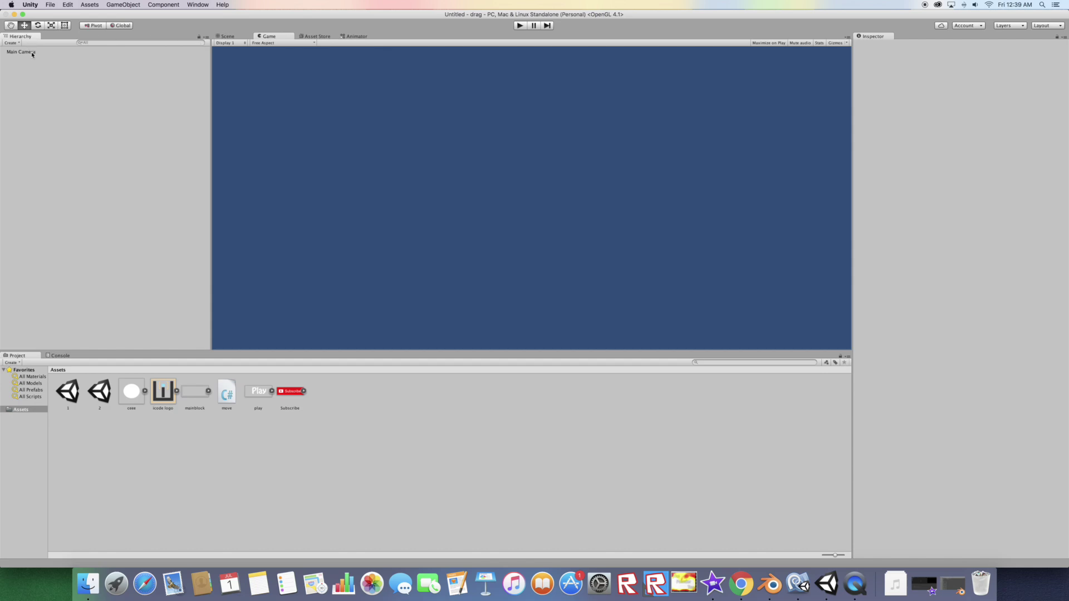
{"action": "left_click", "coordinate": [123, 5]}
{"action": "mouse_move", "coordinate": [126, 30]}
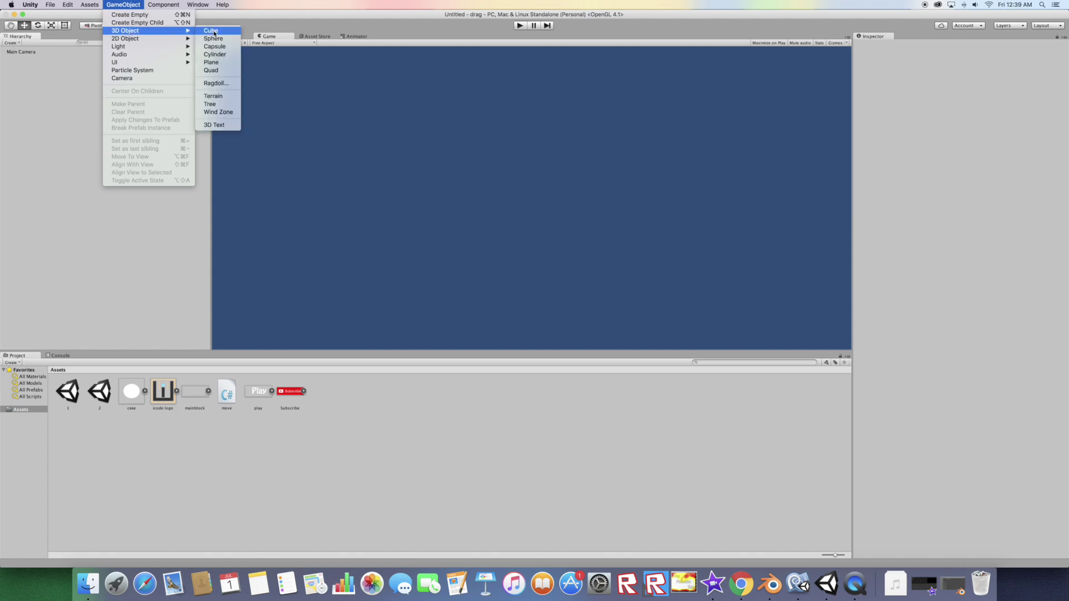
{"action": "left_click", "coordinate": [211, 62]}
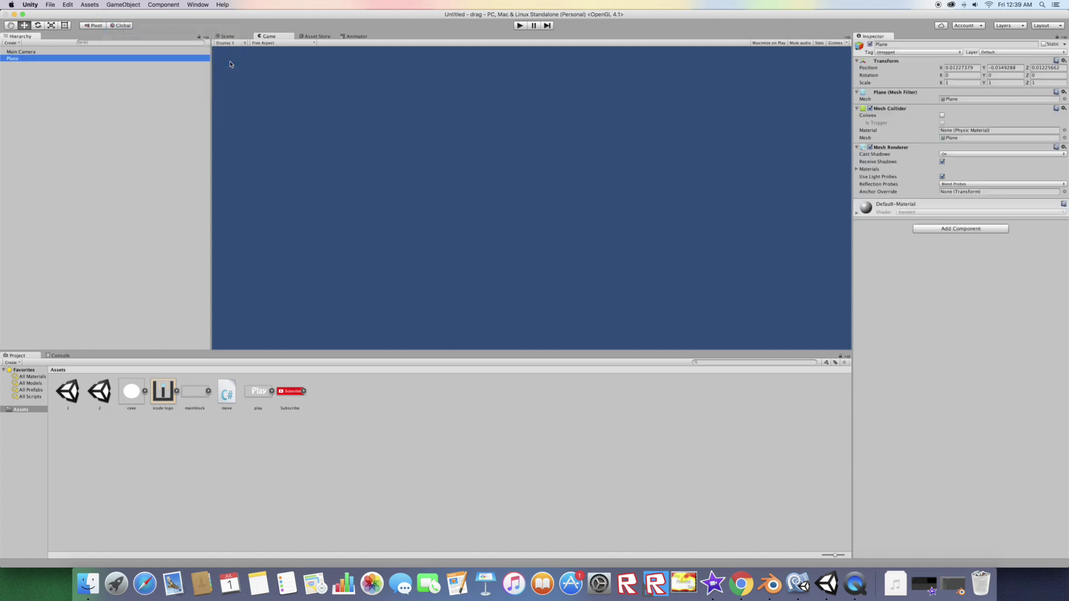
{"action": "left_click", "coordinate": [25, 52]}
- Set the Main Camera to Perspective projection with a Solid Color dark grey background
{"action": "left_click", "coordinate": [961, 125]}
{"action": "left_click", "coordinate": [967, 121]}
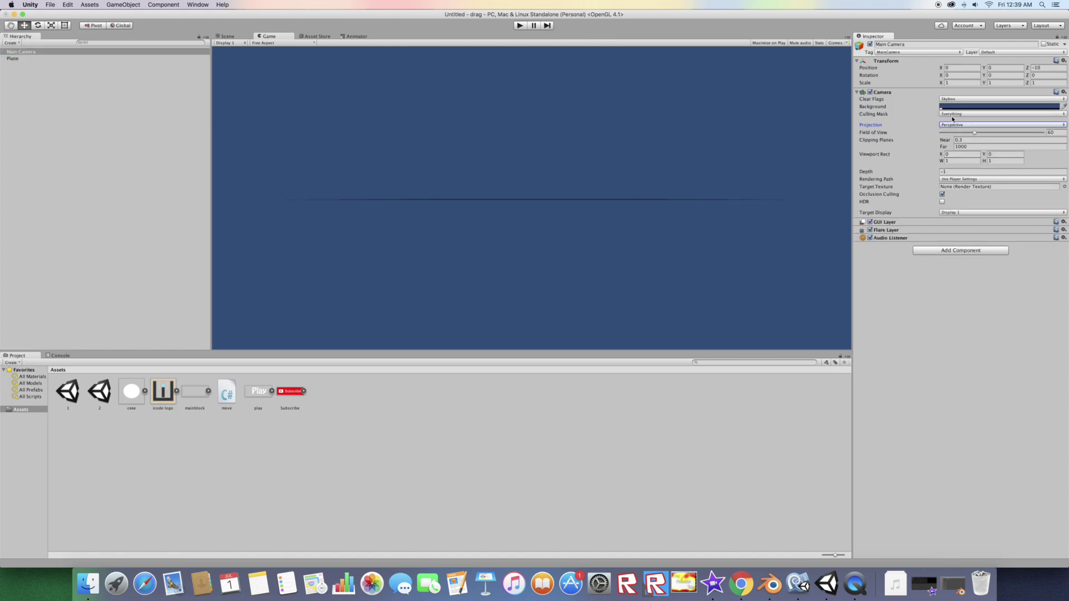
{"action": "left_click", "coordinate": [974, 98]}
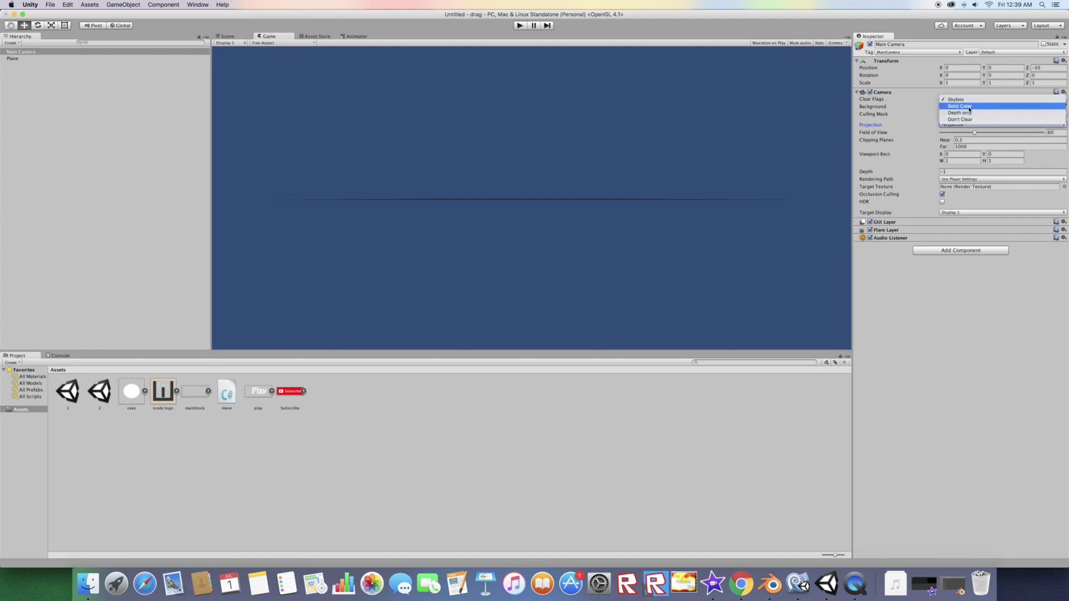
{"action": "left_click", "coordinate": [967, 109]}
{"action": "left_click", "coordinate": [967, 107]}
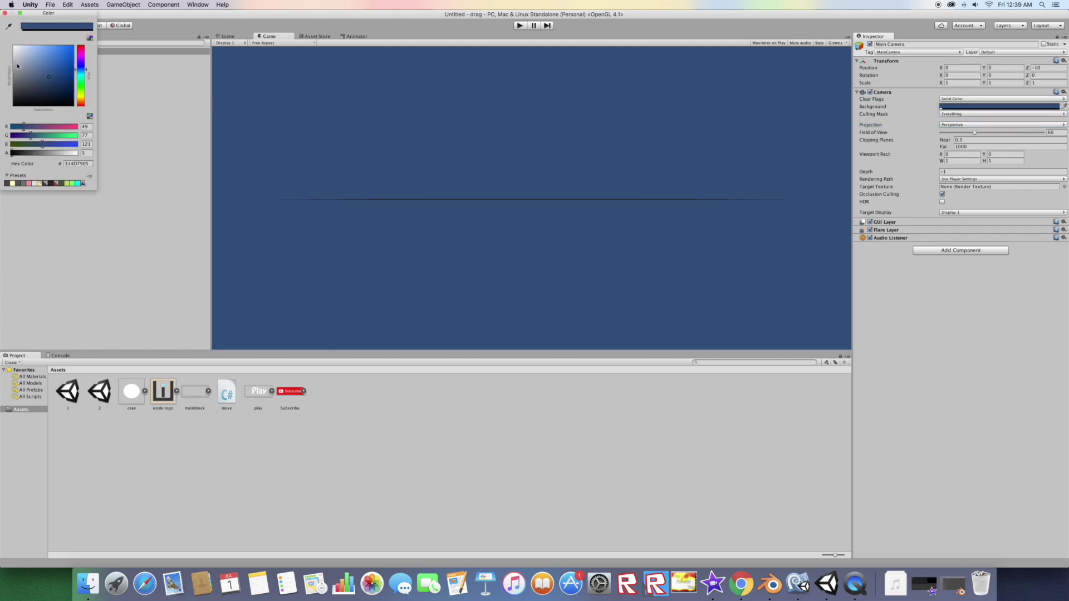
{"action": "left_click_drag", "start_coordinate": [43, 79], "coordinate": [2, 79]}
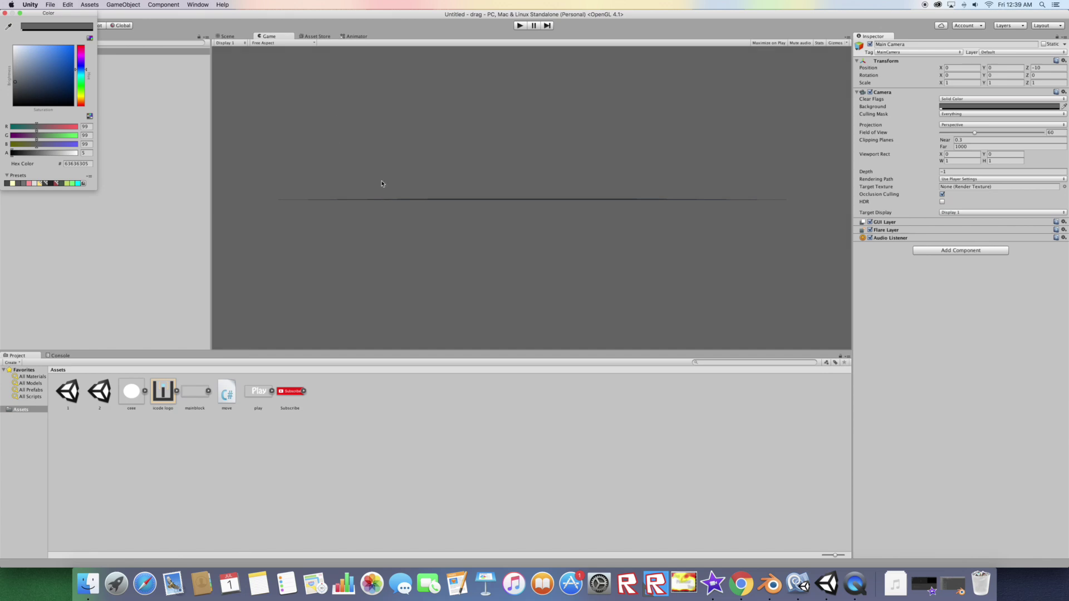
{"action": "left_click", "coordinate": [6, 13]}
- Reset the Plane's position to 0, 0, 0 and view it in the Scene view
{"action": "left_click", "coordinate": [31, 58]}
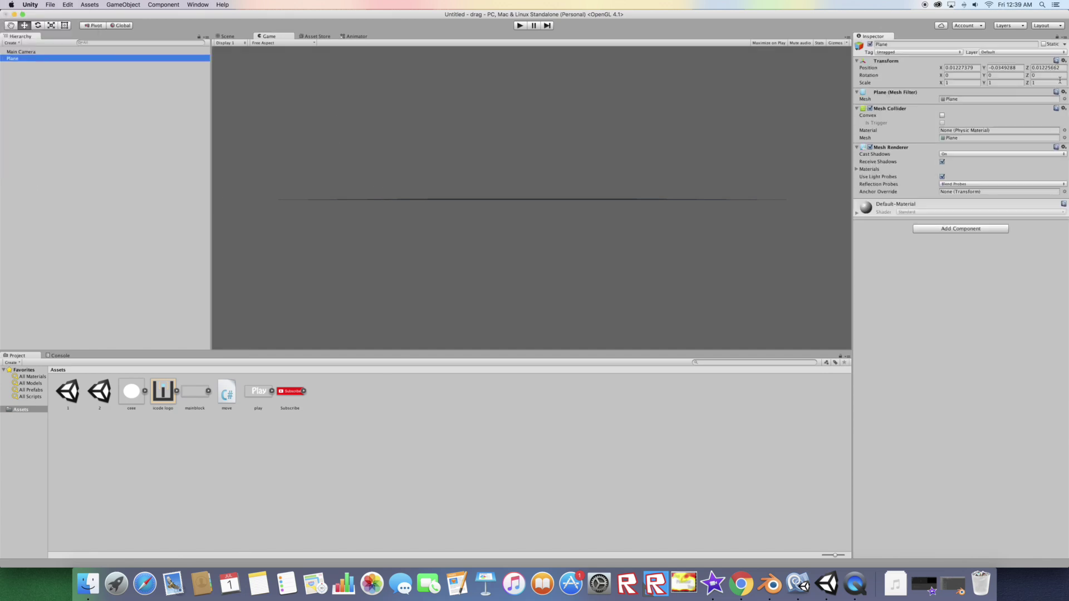
{"action": "left_click", "coordinate": [992, 67]}
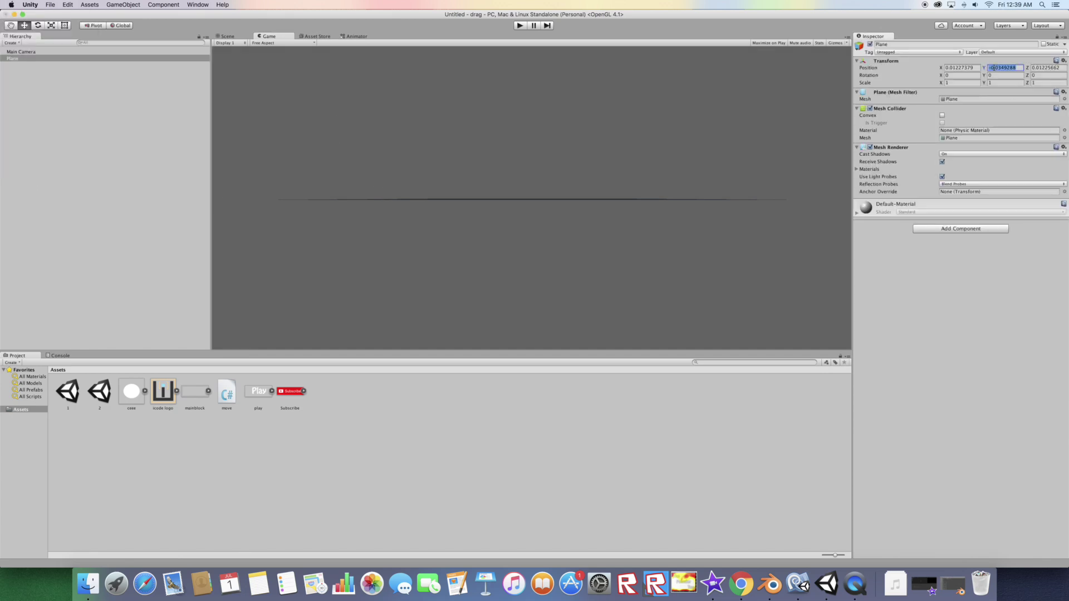
{"action": "type", "text": "0"}
{"action": "left_click", "coordinate": [960, 68]}
{"action": "type", "text": "0"}
{"action": "left_click", "coordinate": [1044, 67]}
{"action": "type", "text": "0"}
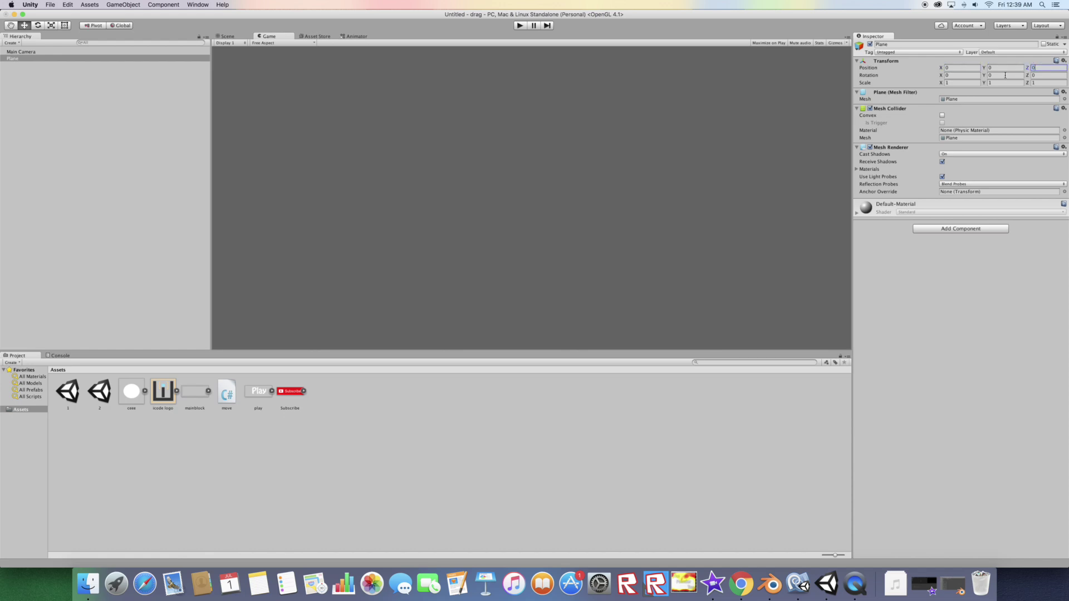
{"action": "left_click", "coordinate": [226, 36]}
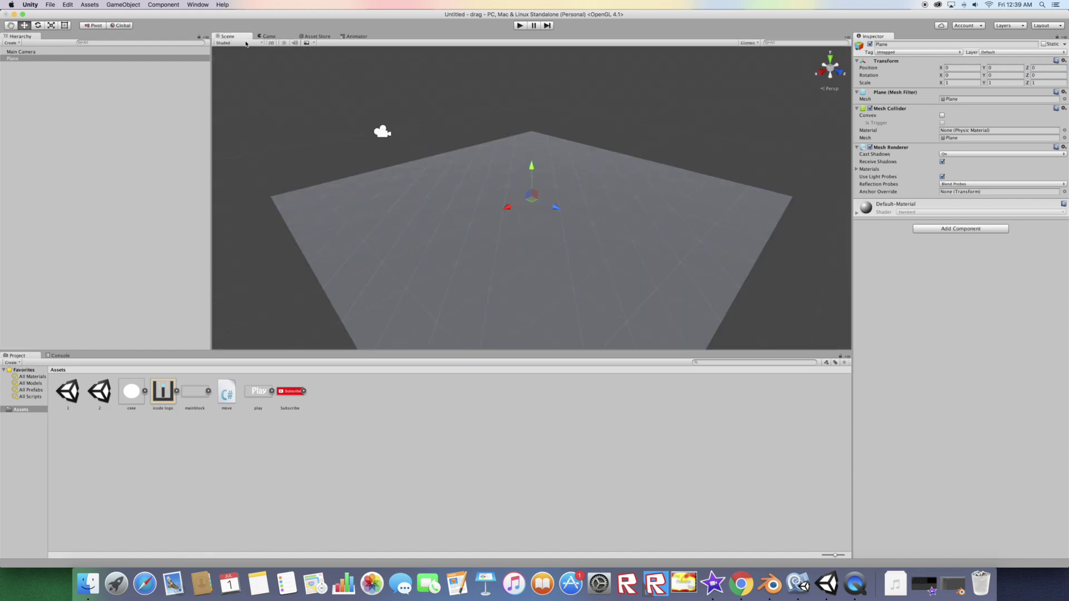
- Switch to the Game view, clear the selection, and create a 3D Cube
{"action": "left_click", "coordinate": [26, 52]}
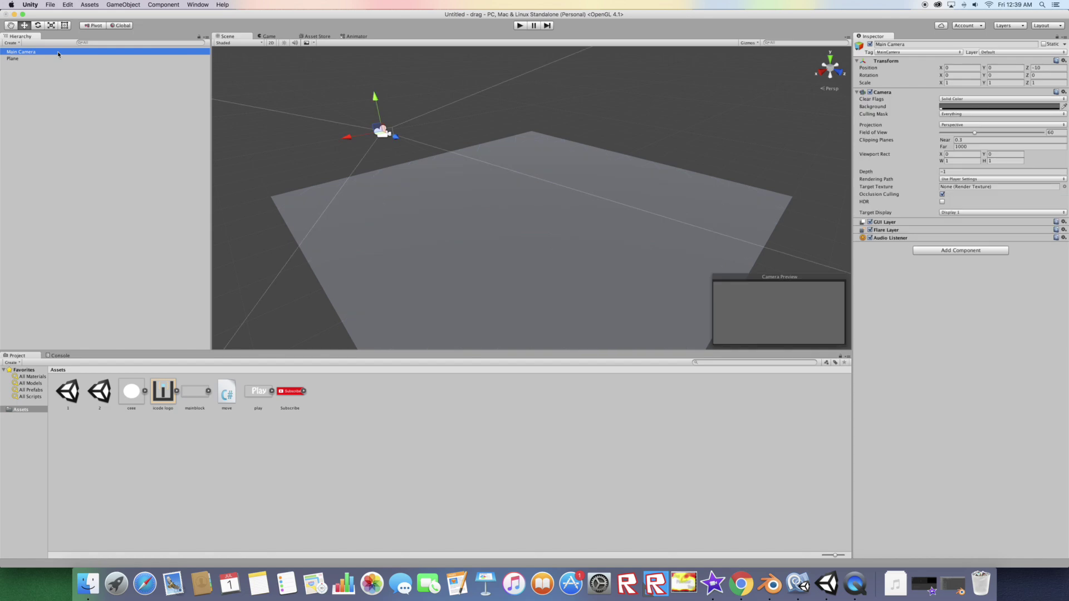
{"action": "left_click", "coordinate": [265, 37]}
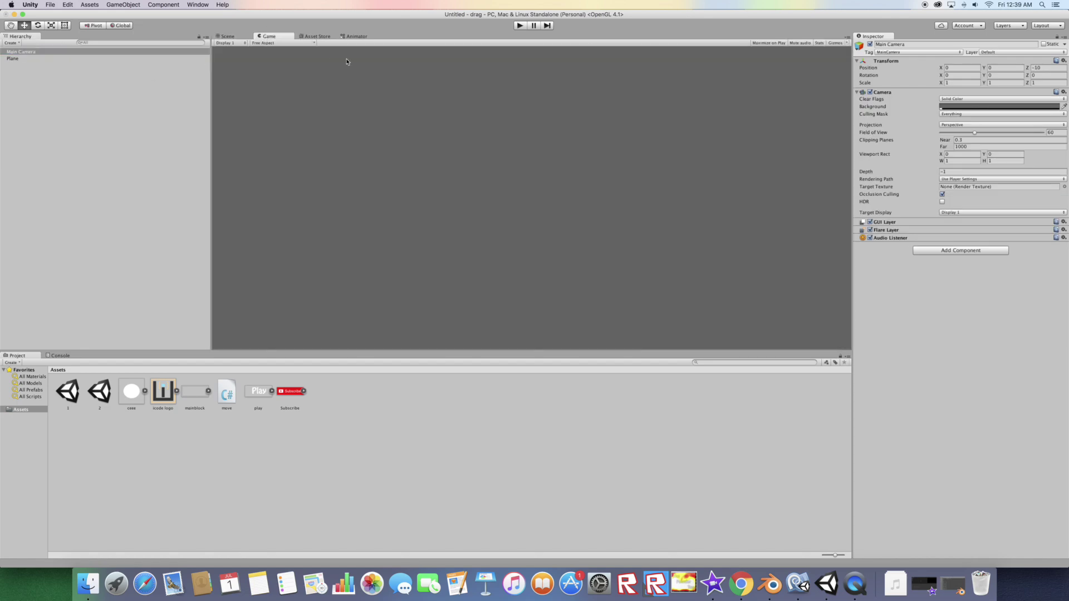
{"action": "left_click", "coordinate": [27, 80]}
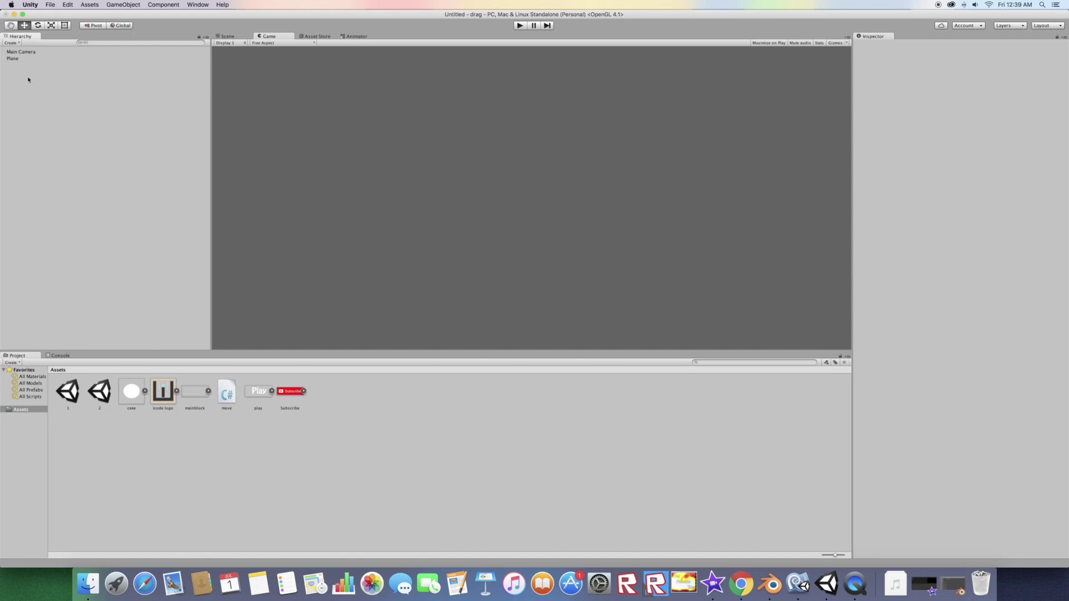
{"action": "left_click", "coordinate": [119, 4]}
{"action": "mouse_move", "coordinate": [126, 30]}
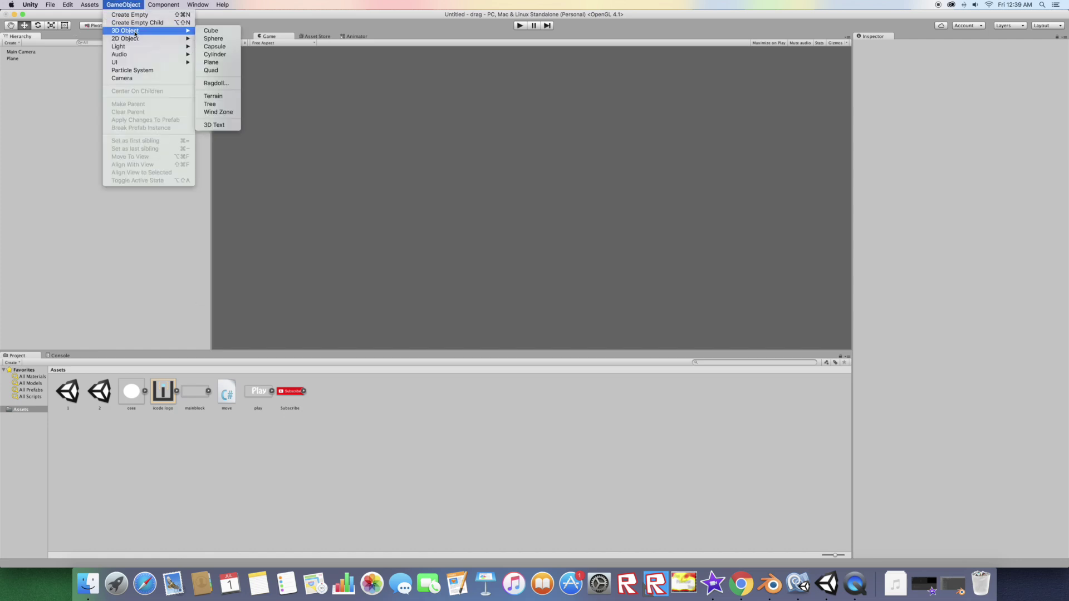
{"action": "left_click", "coordinate": [211, 31]}
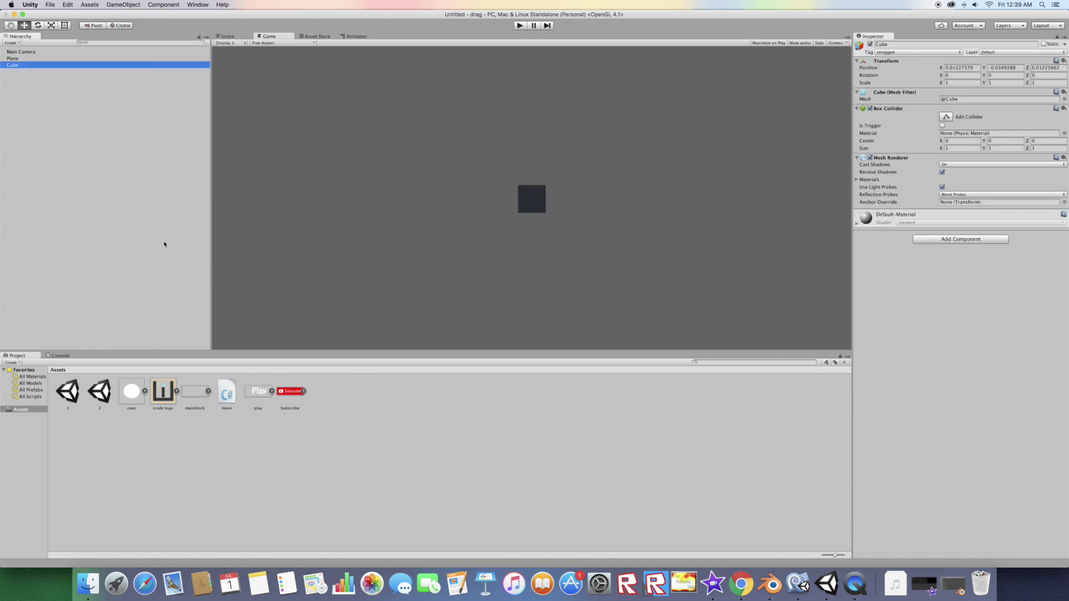
- Add a Directional Light to the scene from the Hierarchy context menu
{"action": "left_click", "coordinate": [84, 109]}
{"action": "right_click", "coordinate": [58, 104]}
{"action": "mouse_move", "coordinate": [76, 191]}
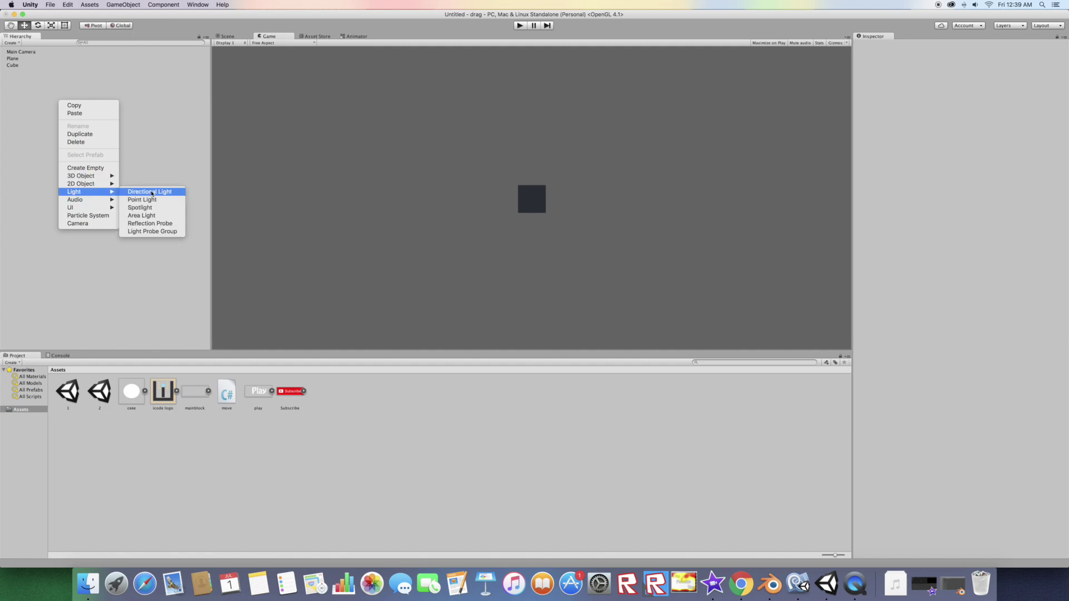
{"action": "left_click", "coordinate": [151, 193]}
- Lower the Plane beneath the cube with its vertical gizmo, checking the camera view
{"action": "left_click", "coordinate": [226, 36]}
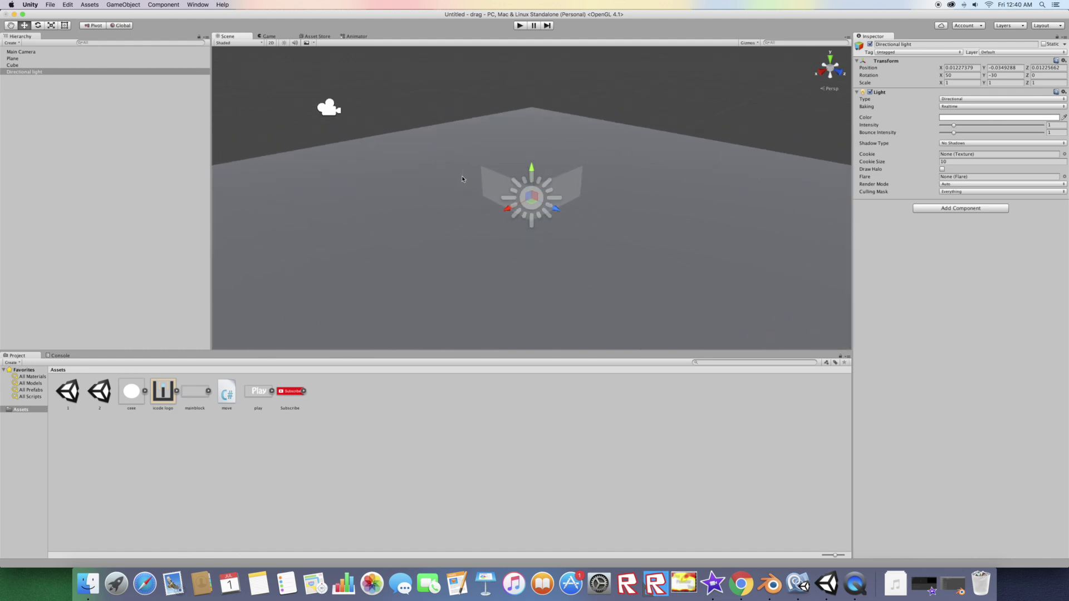
{"action": "left_click", "coordinate": [461, 175]}
{"action": "scroll", "coordinate": [420, 200], "scroll_direction": "down", "scroll_amount": 5}
{"action": "scroll", "coordinate": [532, 188], "scroll_direction": "up", "scroll_amount": 3}
{"action": "left_click_drag", "start_coordinate": [533, 187], "coordinate": [529, 202]}
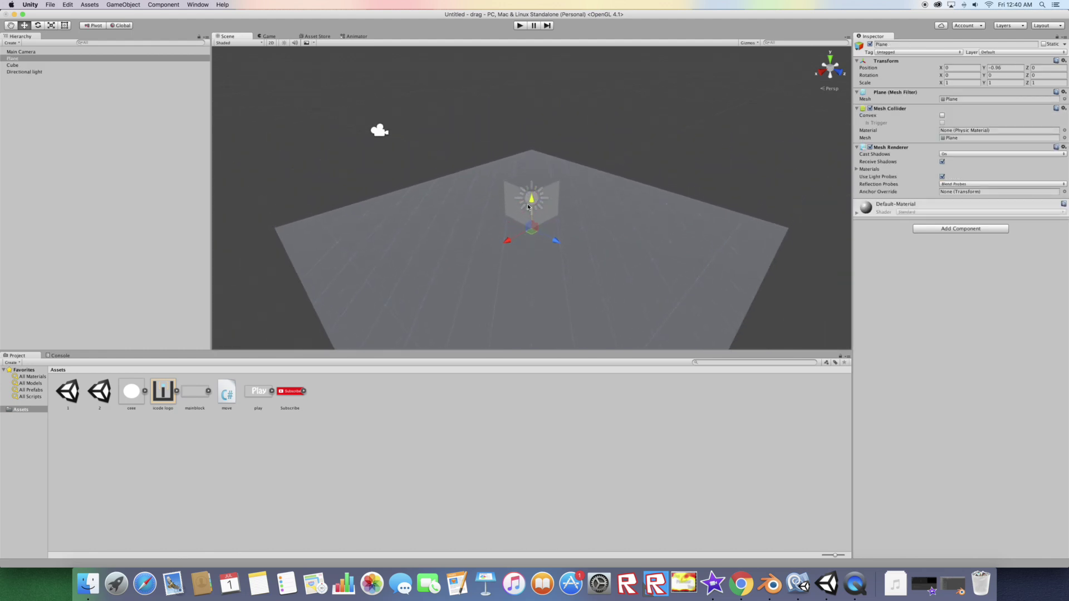
{"action": "left_click", "coordinate": [266, 36]}
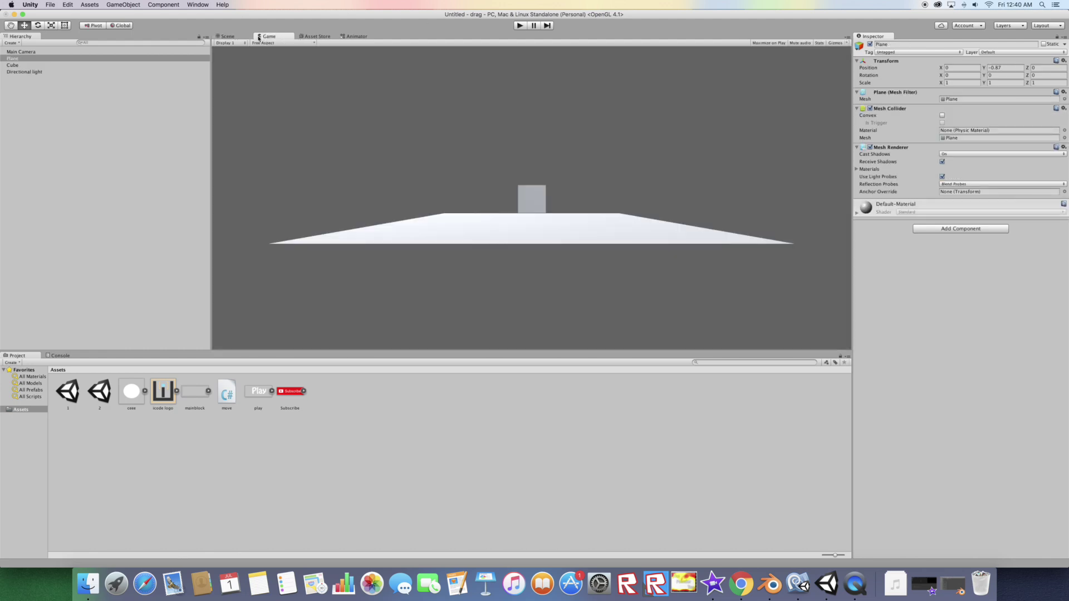
{"action": "left_click", "coordinate": [227, 37]}
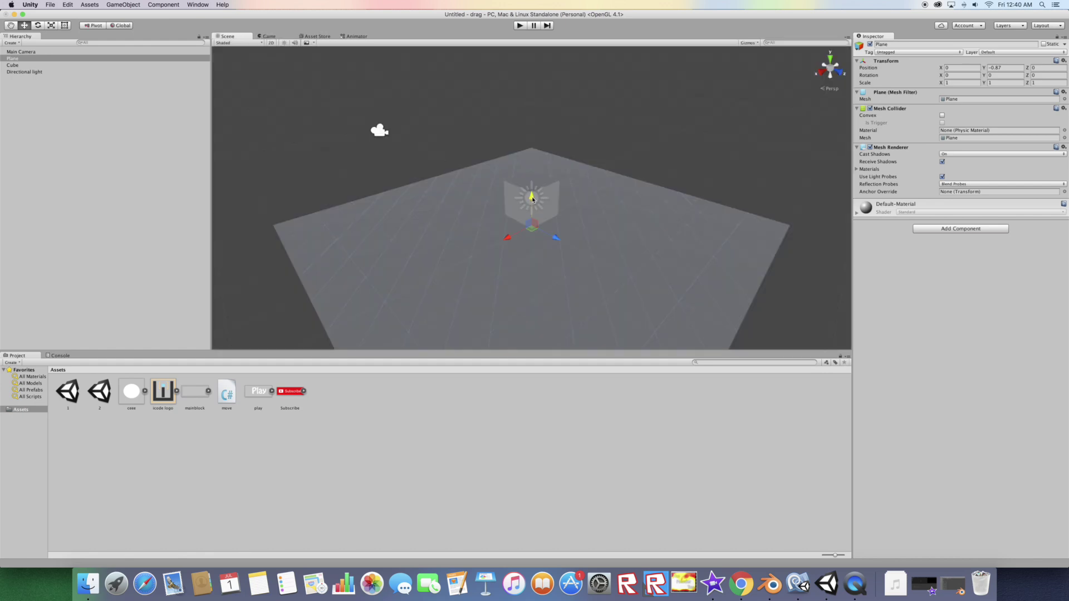
{"action": "left_click_drag", "start_coordinate": [532, 198], "coordinate": [532, 199]}
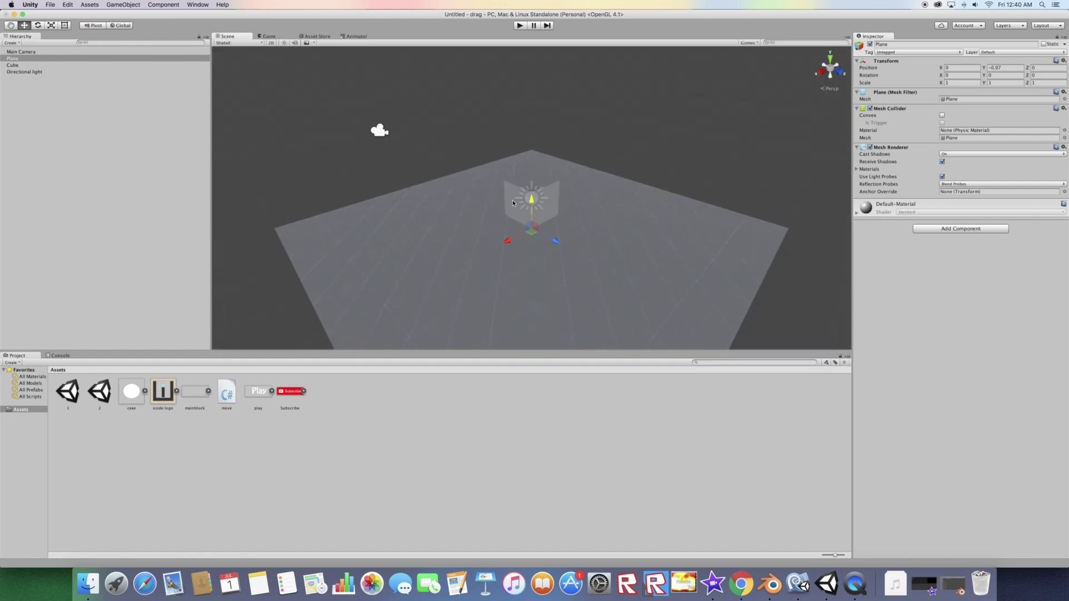
- Raise the Main Camera's Y position so more of the plane is visible
{"action": "left_click", "coordinate": [534, 201]}
{"action": "key", "text": "super+2"}
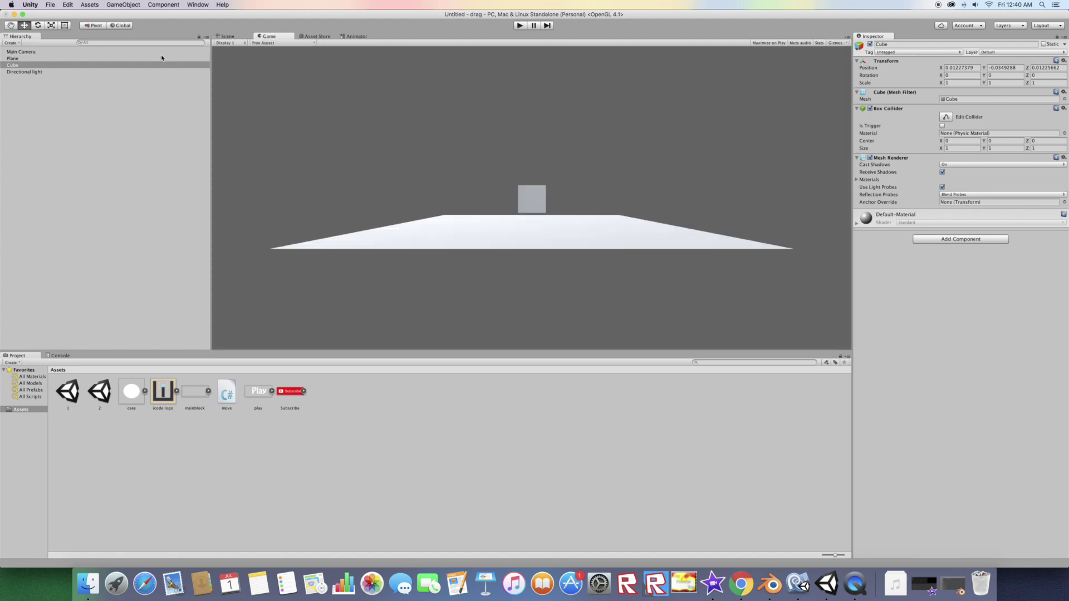
{"action": "left_click", "coordinate": [108, 53]}
{"action": "left_click_drag", "start_coordinate": [1009, 68], "coordinate": [1008, 48]}
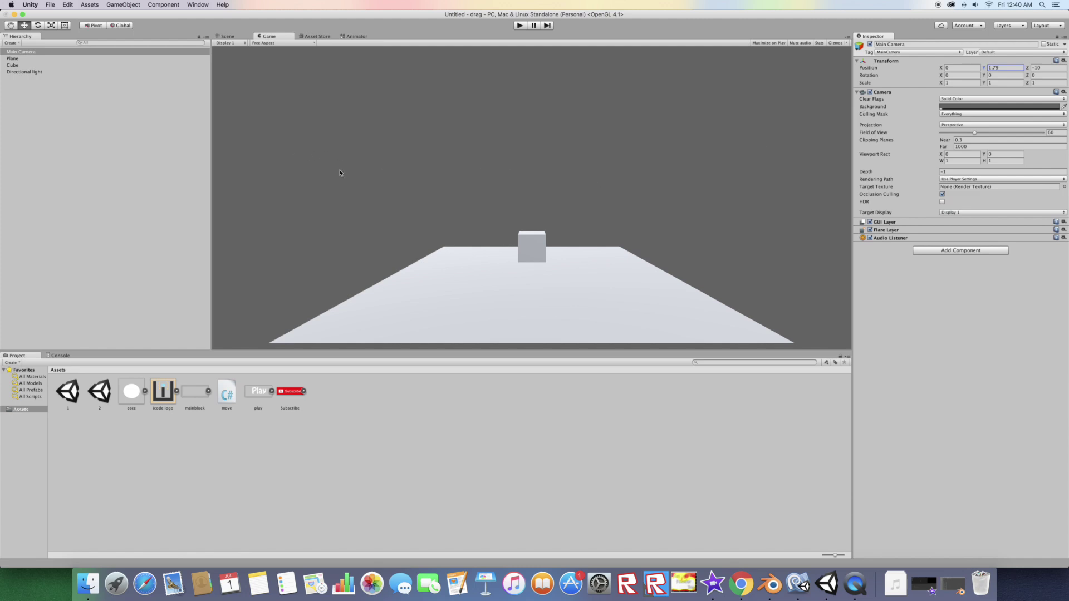
- Drag the move script from the Project assets onto the Cube's Inspector
{"action": "left_click", "coordinate": [23, 65]}
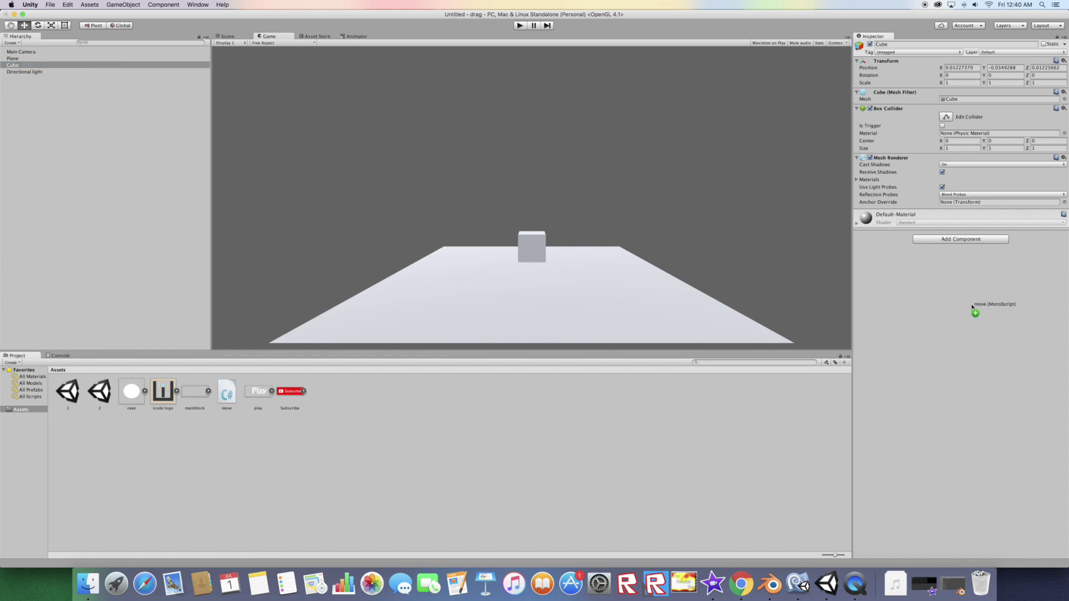
{"action": "left_click_drag", "start_coordinate": [230, 403], "coordinate": [979, 322]}
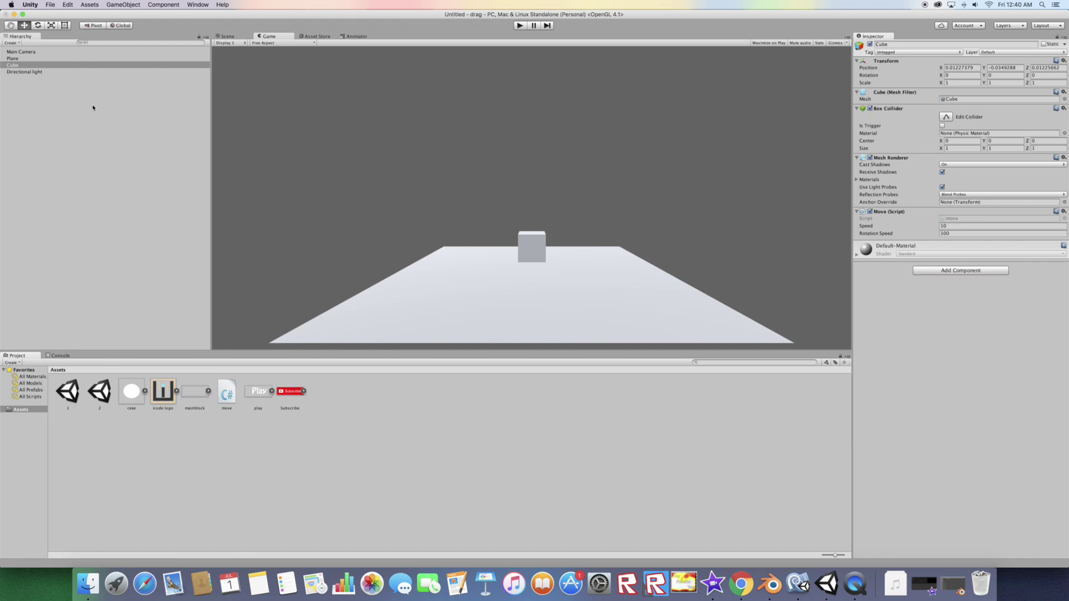
{"action": "left_click", "coordinate": [123, 3]}
{"action": "mouse_move", "coordinate": [125, 30]}
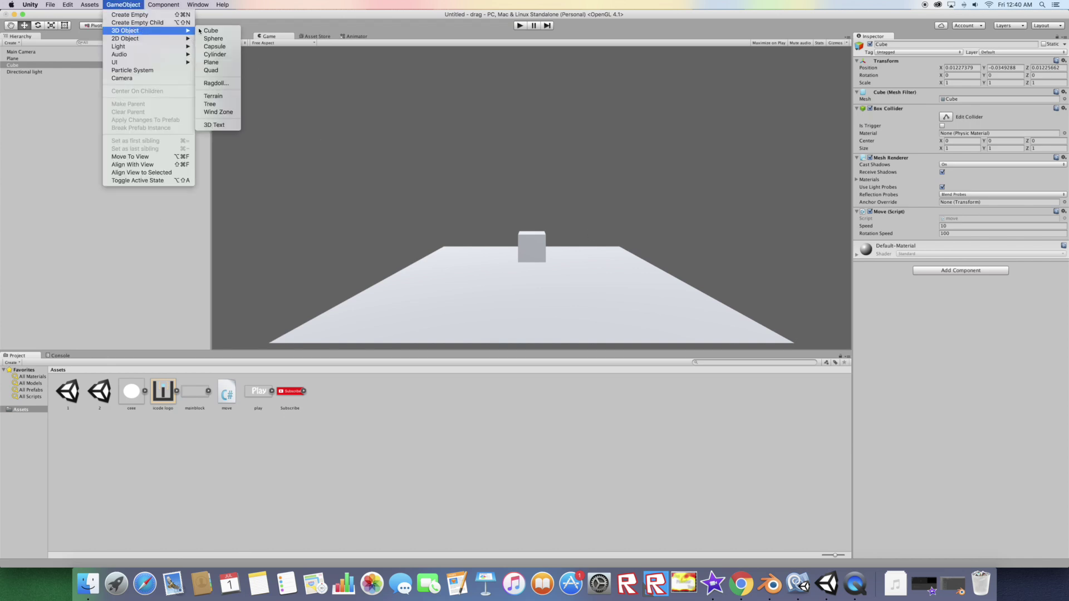
- Duplicate the Sphere twice to create Sphere (1) and Sphere (2)
{"action": "left_click", "coordinate": [80, 98]}
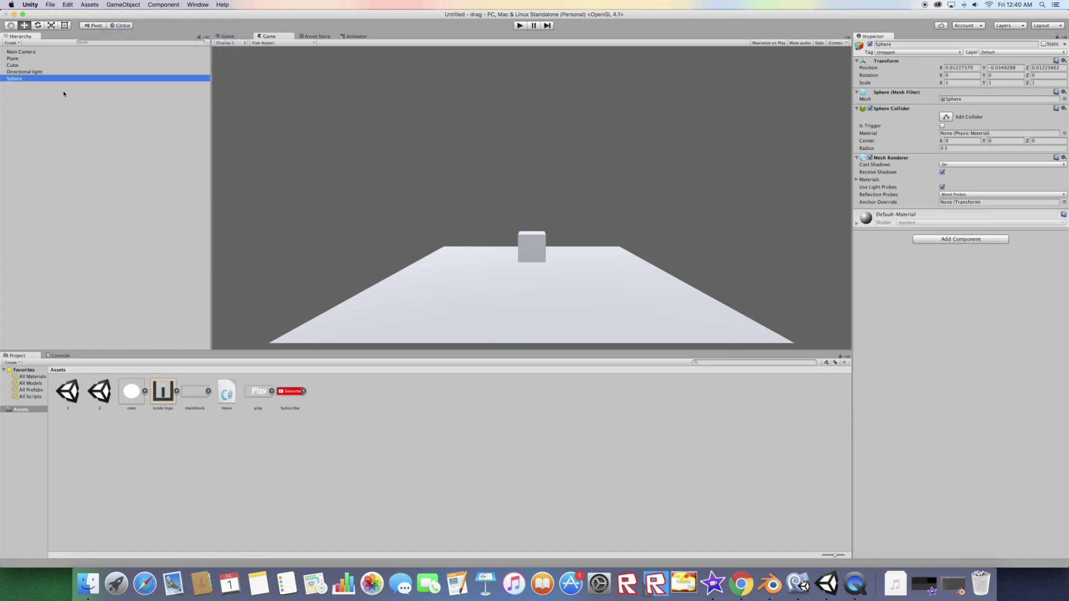
{"action": "right_click", "coordinate": [63, 81]}
{"action": "left_click", "coordinate": [79, 111]}
{"action": "right_click", "coordinate": [30, 85]}
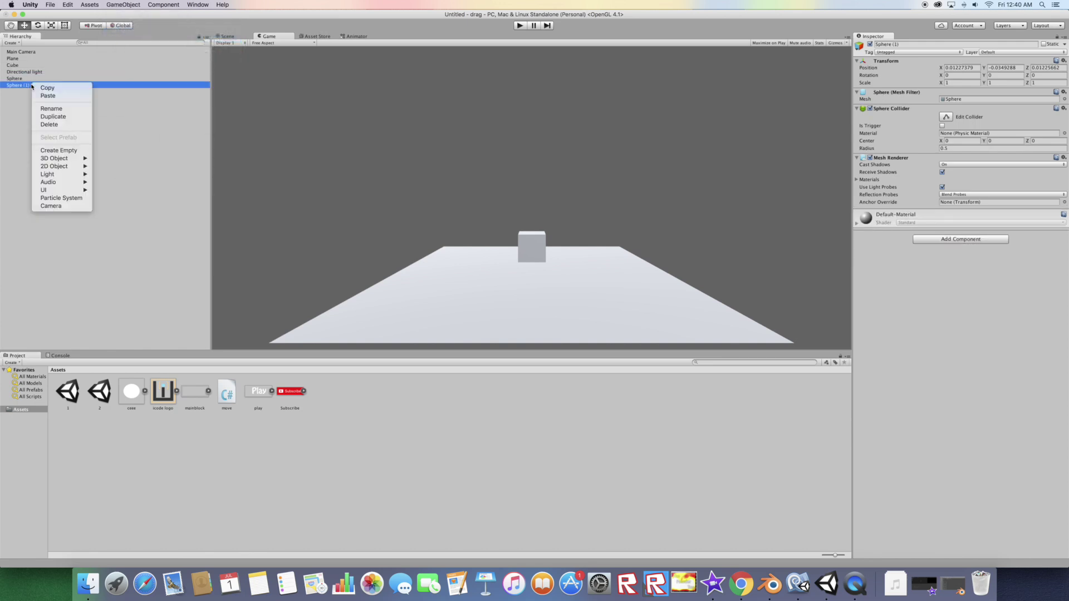
{"action": "left_click", "coordinate": [71, 116]}
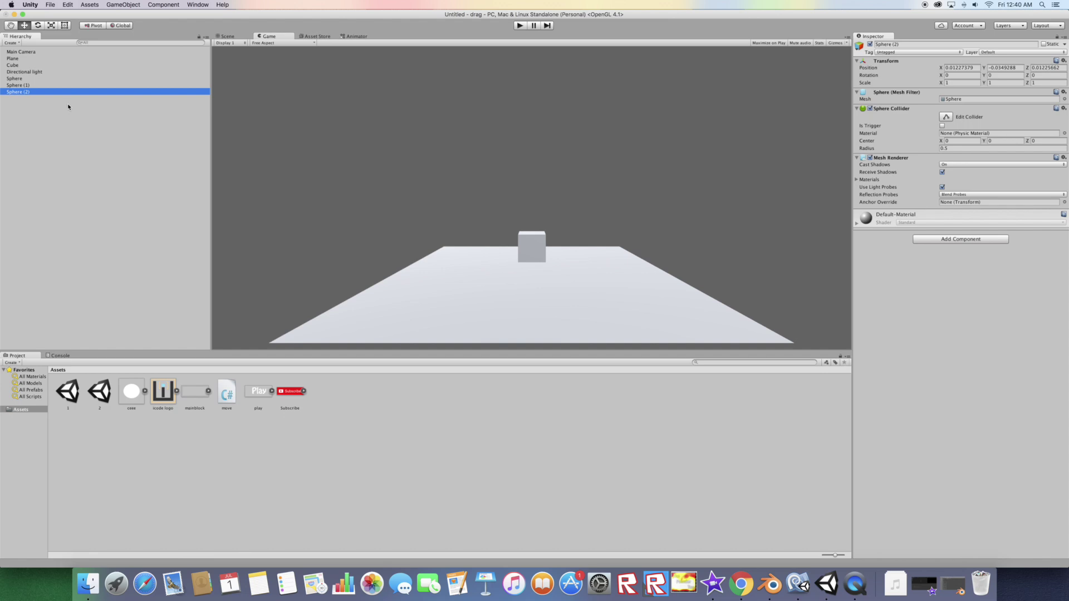
- Set all three spheres' position to 0, 0, 0
{"action": "left_click", "coordinate": [41, 78], "text": "shift"}
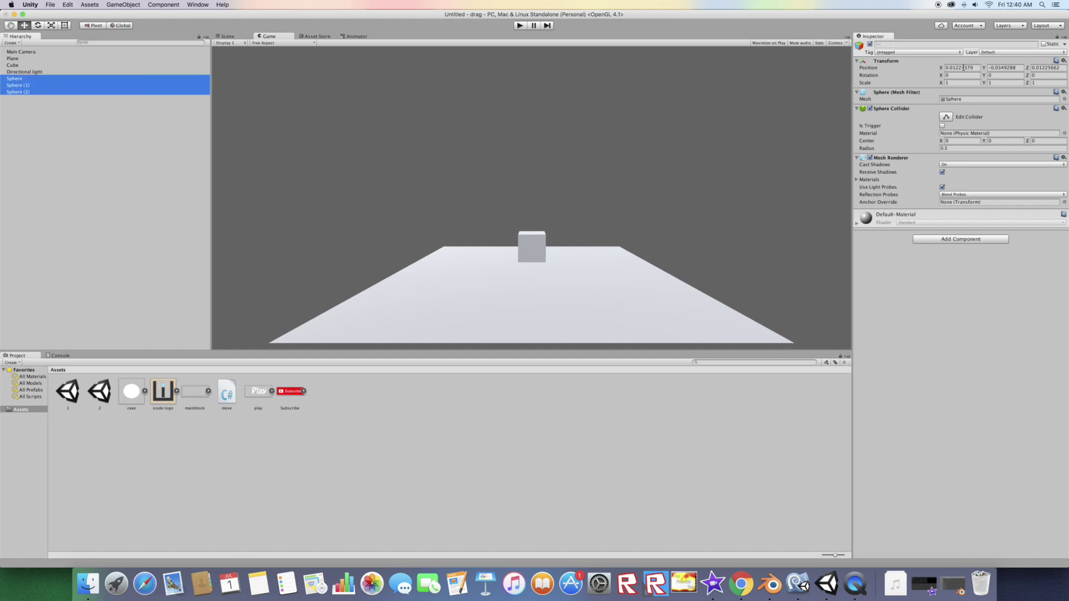
{"action": "left_click", "coordinate": [965, 67]}
{"action": "type", "text": "0"}
{"action": "left_click", "coordinate": [998, 68]}
{"action": "type", "text": "0"}
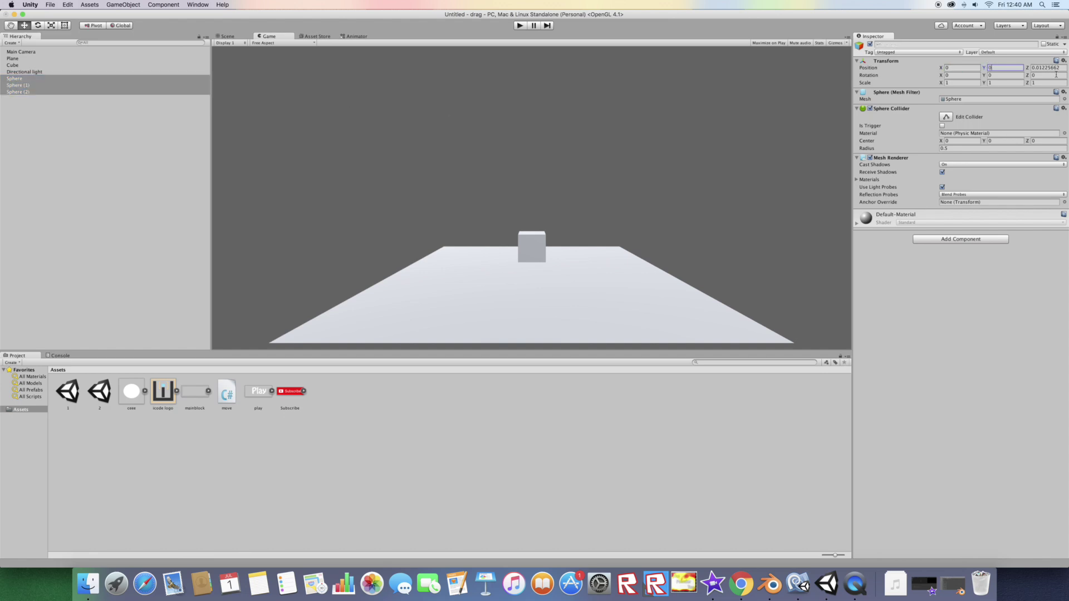
{"action": "left_click", "coordinate": [1048, 68]}
{"action": "type", "text": "0"}
{"action": "left_click", "coordinate": [77, 119]}
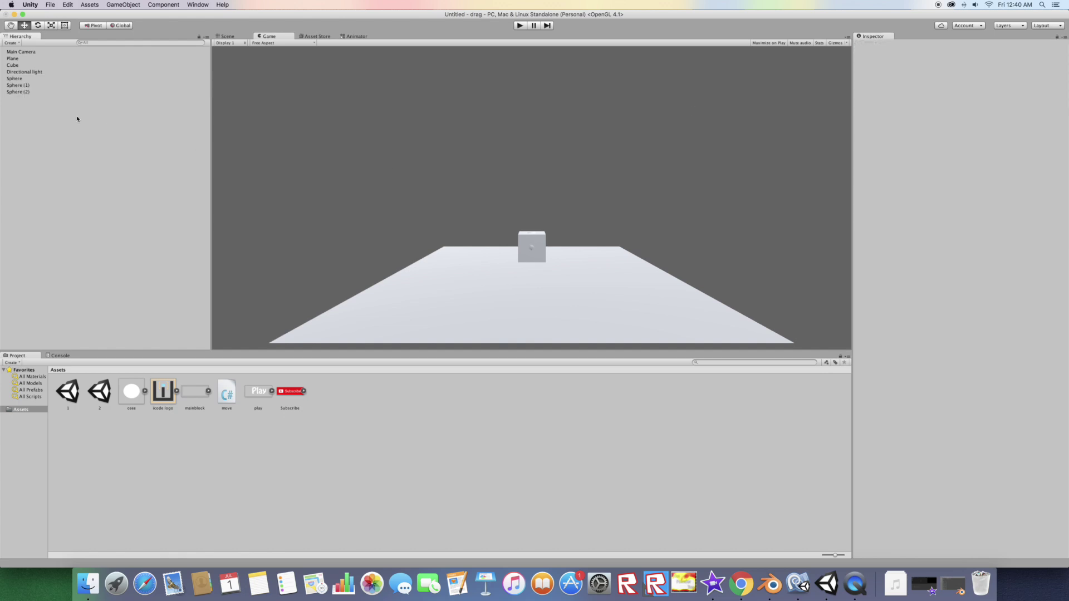
- Move the original Sphere left of the cube to X -2.43
{"action": "left_click", "coordinate": [60, 79]}
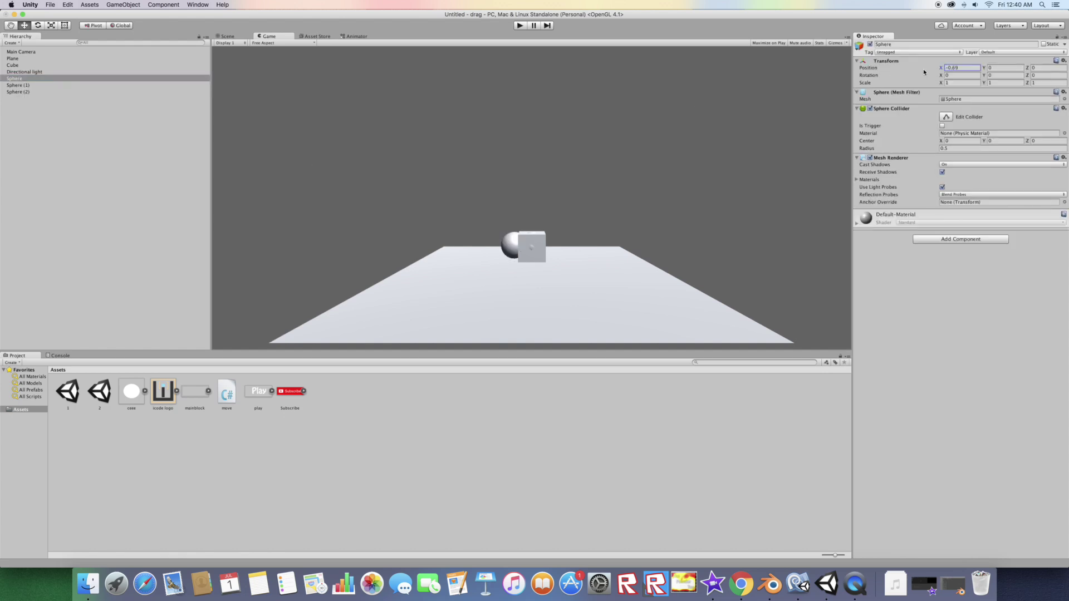
{"action": "left_click_drag", "start_coordinate": [929, 70], "coordinate": [119, 68]}
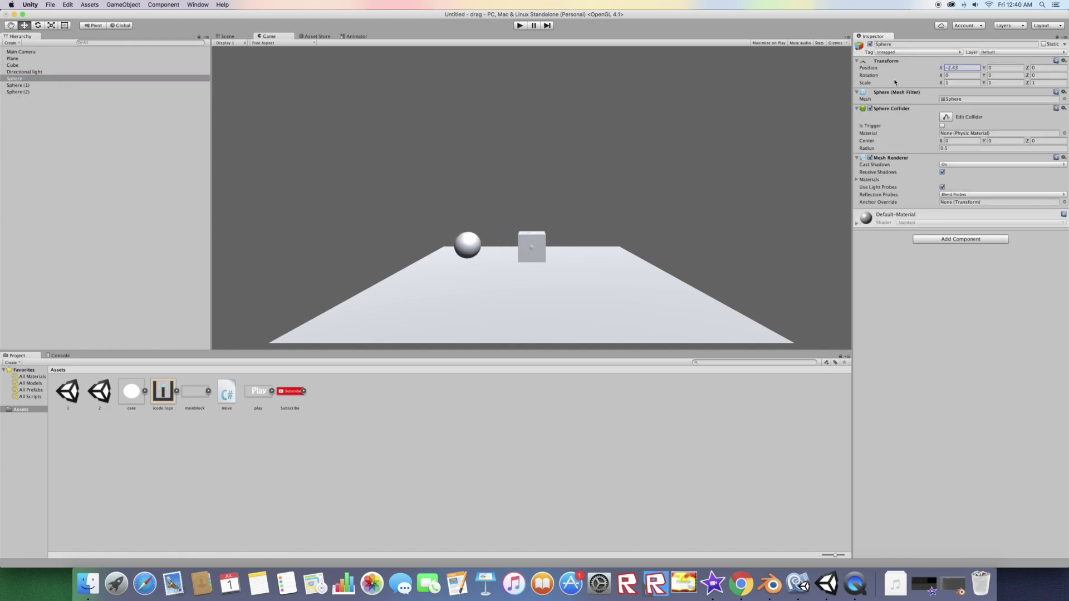
{"action": "left_click", "coordinate": [44, 85]}
- Move Sphere (1) right to X 2.37 and raise Sphere (2) to Y 1.84
{"action": "mouse_move", "coordinate": [940, 68]}
{"action": "left_mouse_down"}
{"action": "mouse_move", "coordinate": [979, 70]}
{"action": "mouse_move", "coordinate": [78, 36]}
{"action": "left_mouse_up"}
{"action": "left_click", "coordinate": [47, 92]}
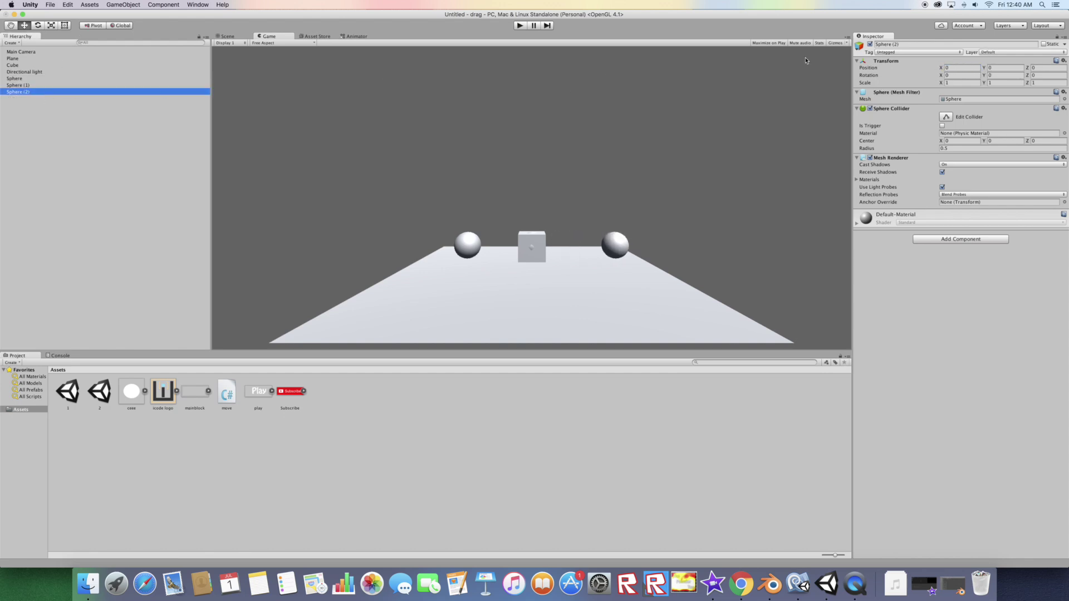
{"action": "left_click_drag", "start_coordinate": [985, 68], "coordinate": [501, 89]}
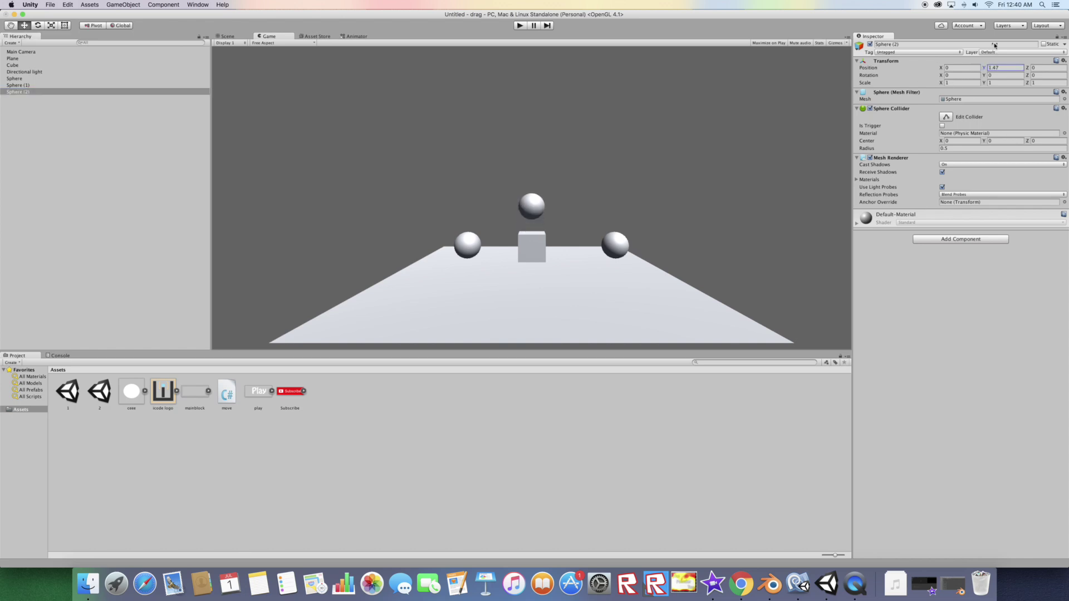
- Add a Physics Rigidbody component to all three selected spheres
{"action": "left_click", "coordinate": [28, 80], "text": "shift"}
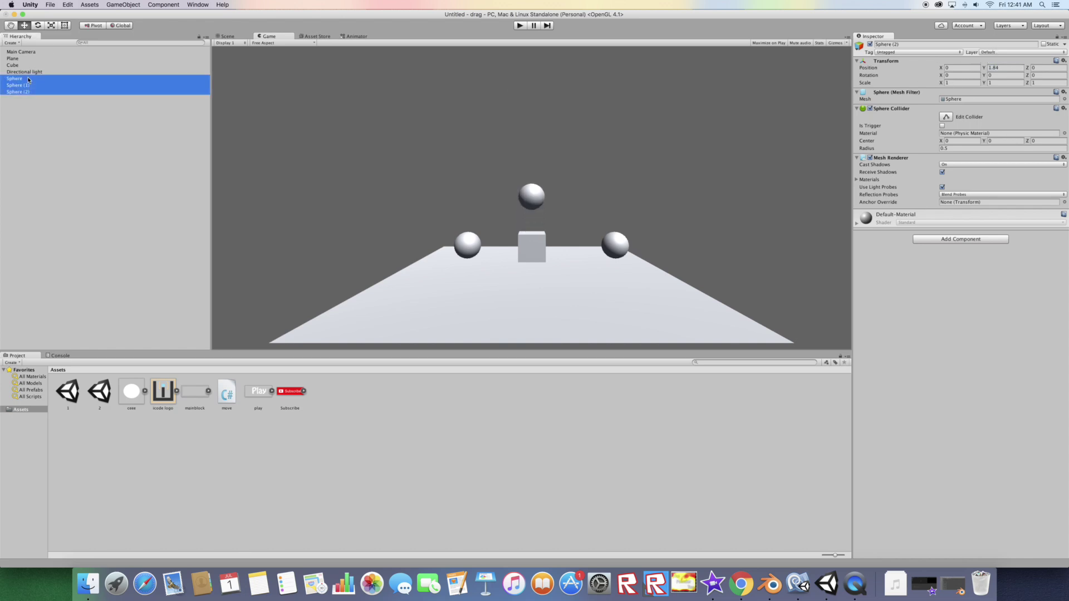
{"action": "left_click", "coordinate": [962, 240]}
{"action": "left_click", "coordinate": [942, 288]}
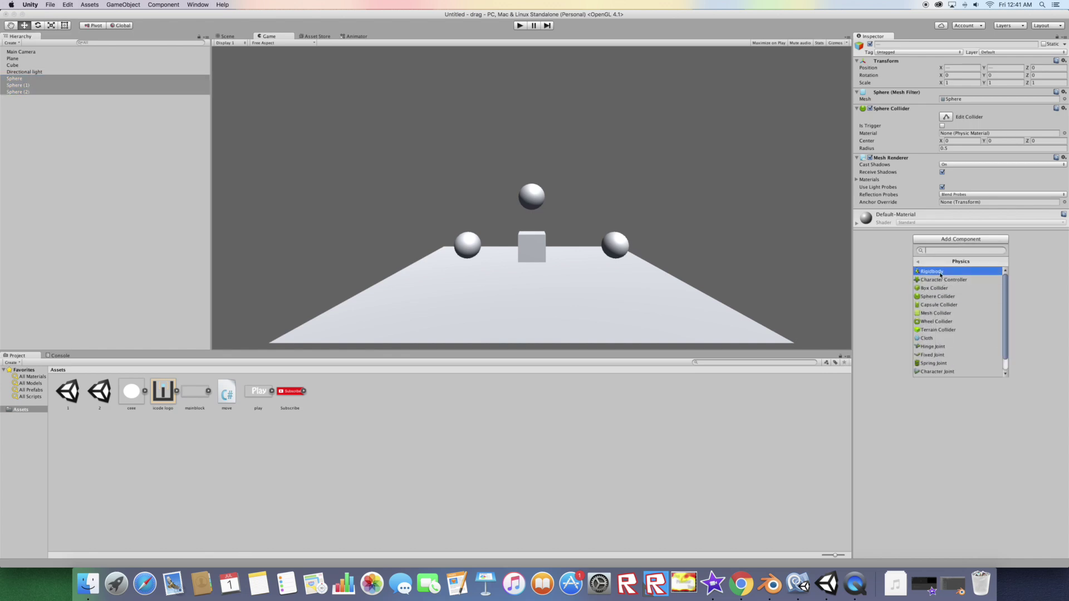
{"action": "left_click", "coordinate": [941, 273]}
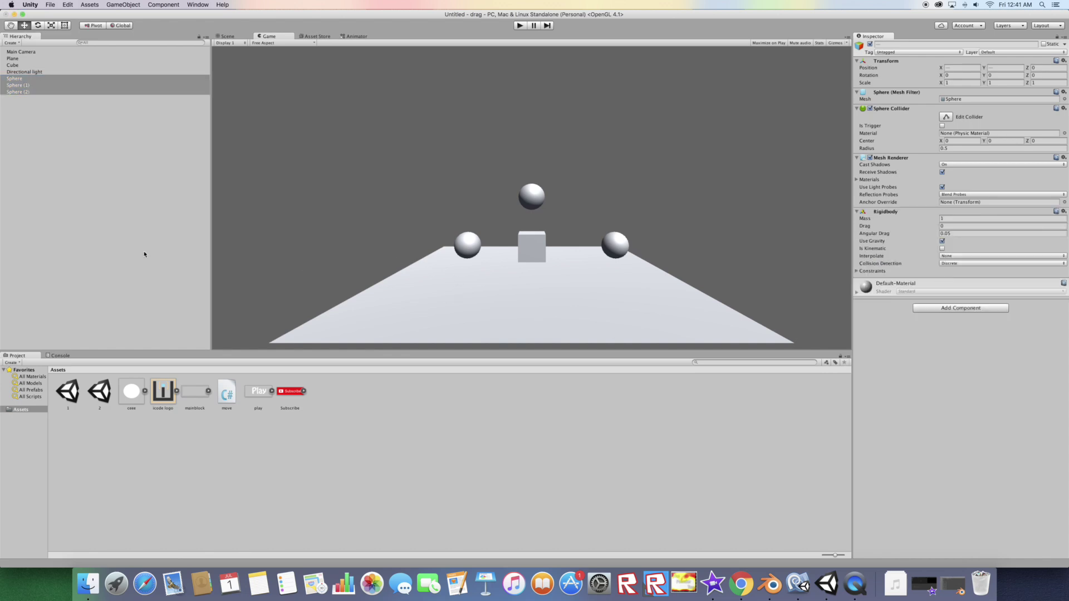
{"action": "left_click", "coordinate": [49, 3]}
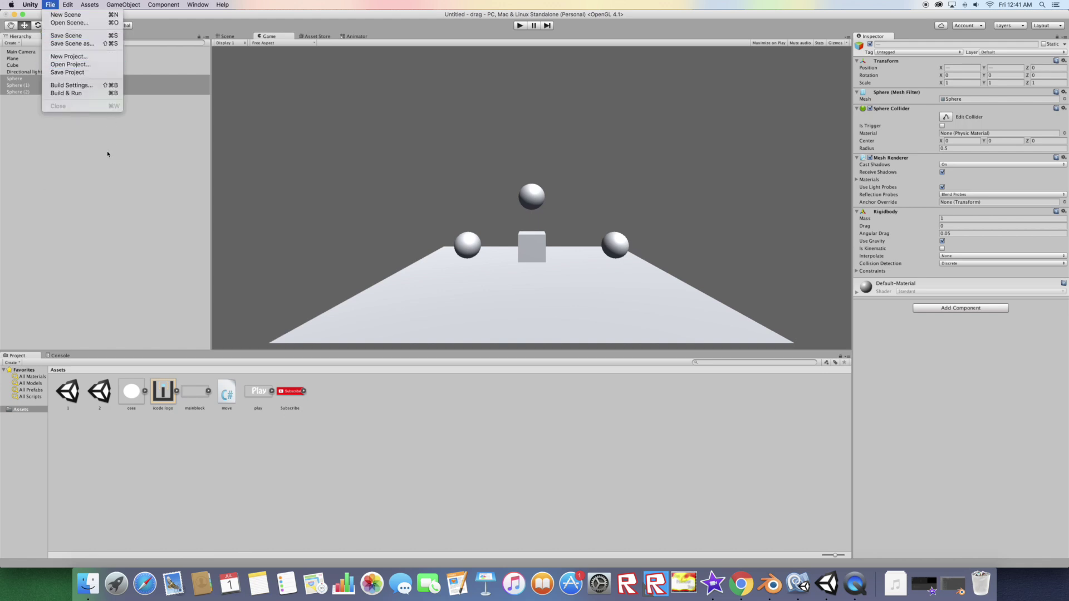
- Delete the old scene assets 1 and 2 from the Project panel
{"action": "left_click", "coordinate": [106, 304]}
{"action": "left_click", "coordinate": [67, 391]}
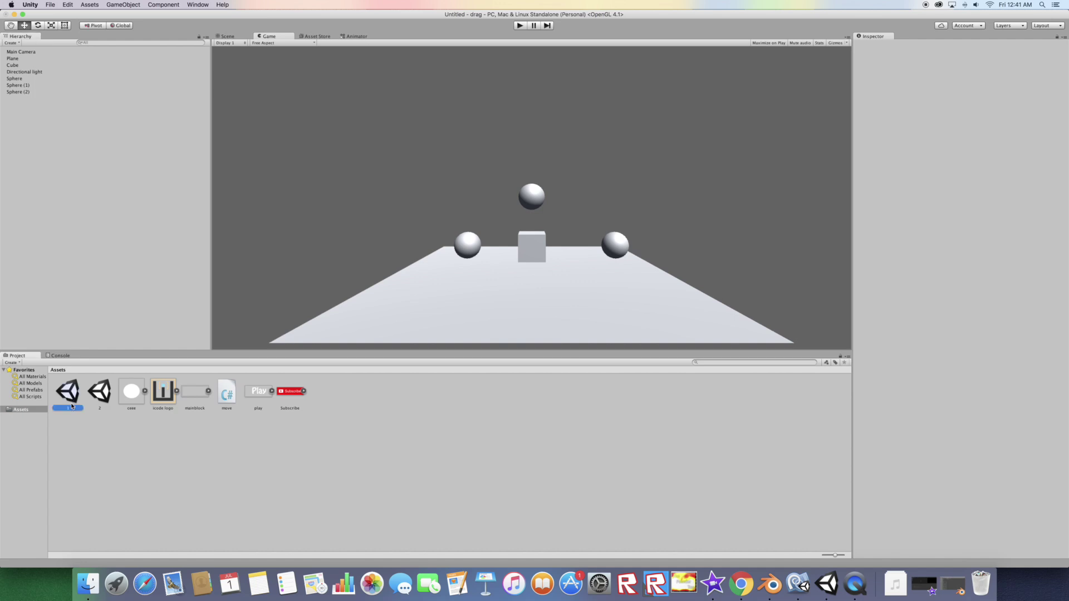
{"action": "left_click", "coordinate": [100, 392], "text": "super"}
{"action": "right_click", "coordinate": [99, 393]}
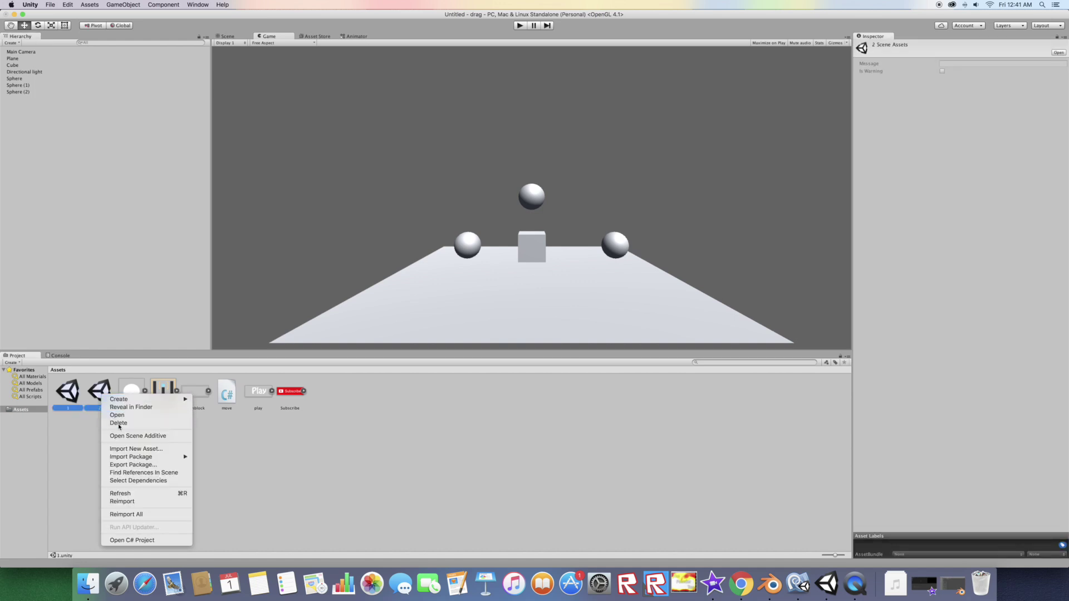
{"action": "left_click", "coordinate": [117, 424]}
{"action": "left_click", "coordinate": [594, 191]}
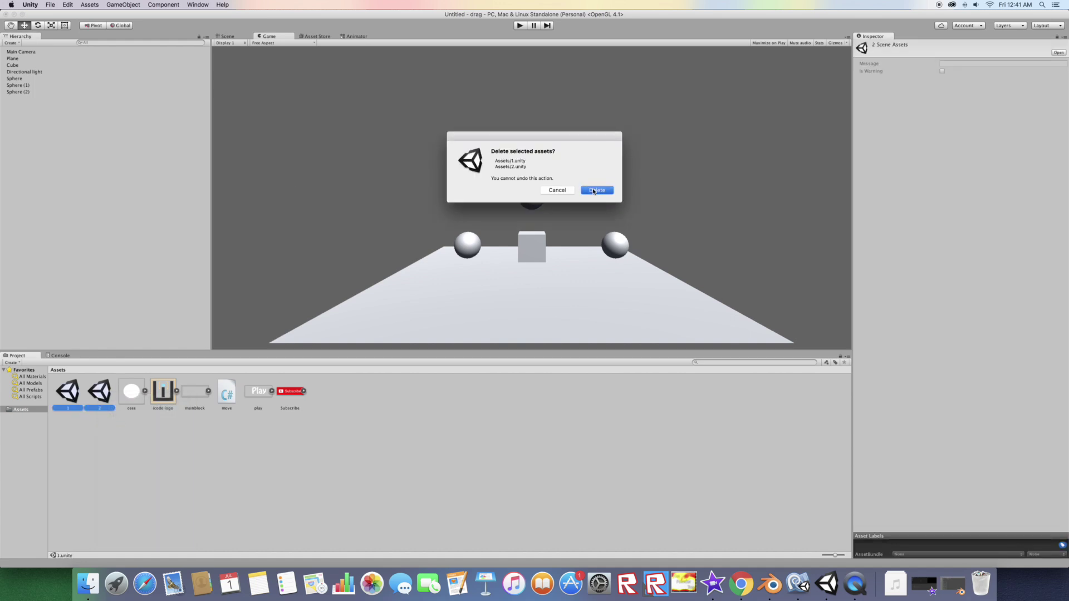
- Save the current scene as 1 and start a new empty scene
{"action": "left_click", "coordinate": [51, 4]}
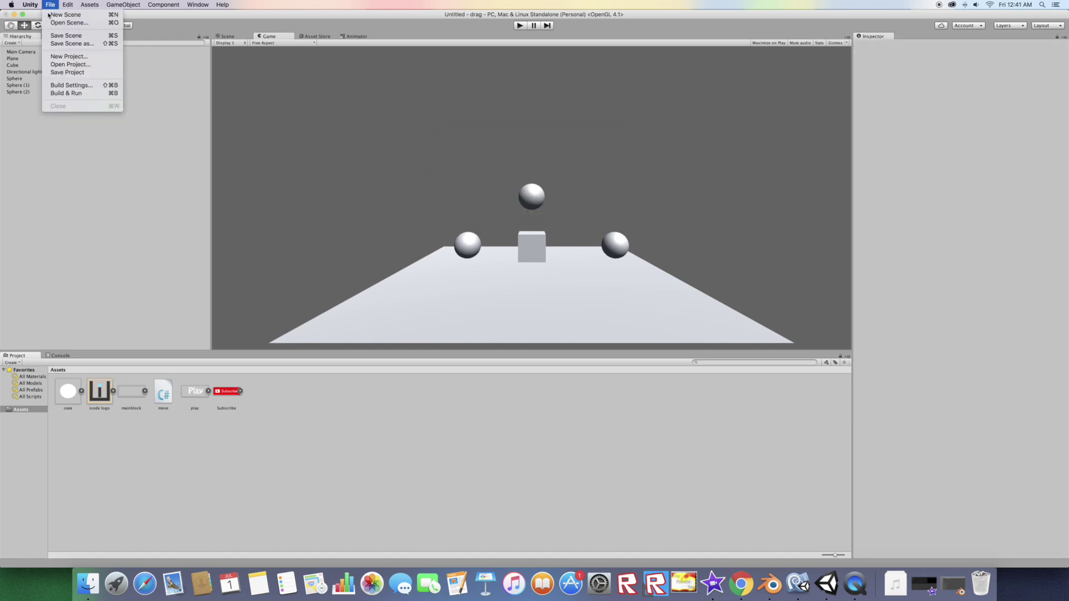
{"action": "left_click", "coordinate": [63, 36]}
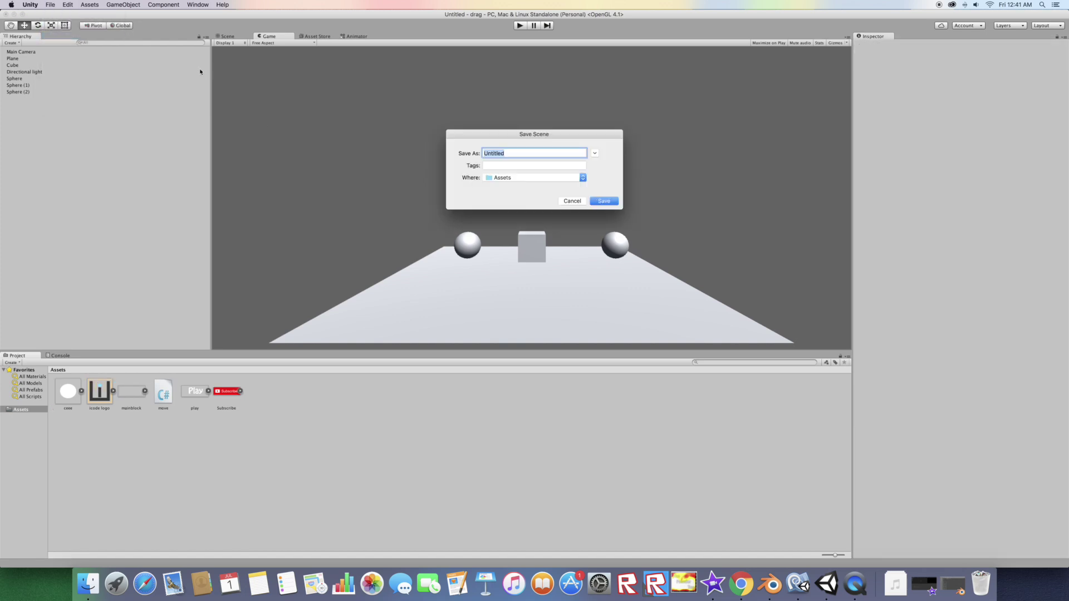
{"action": "type", "text": "1"}
{"action": "key", "text": "Return"}
{"action": "left_click", "coordinate": [50, 4]}
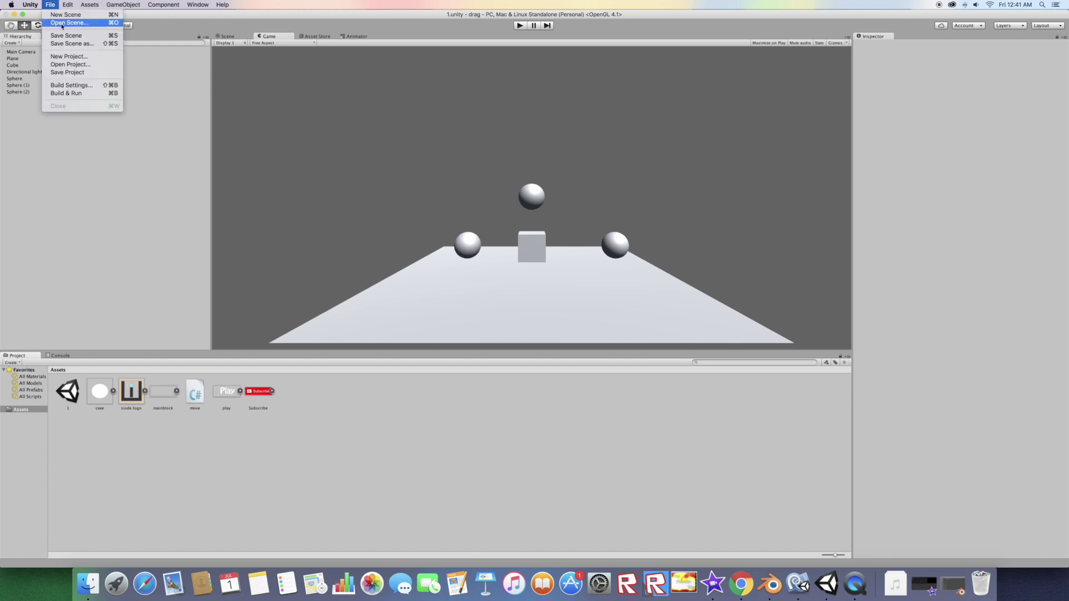
{"action": "left_click", "coordinate": [63, 14]}
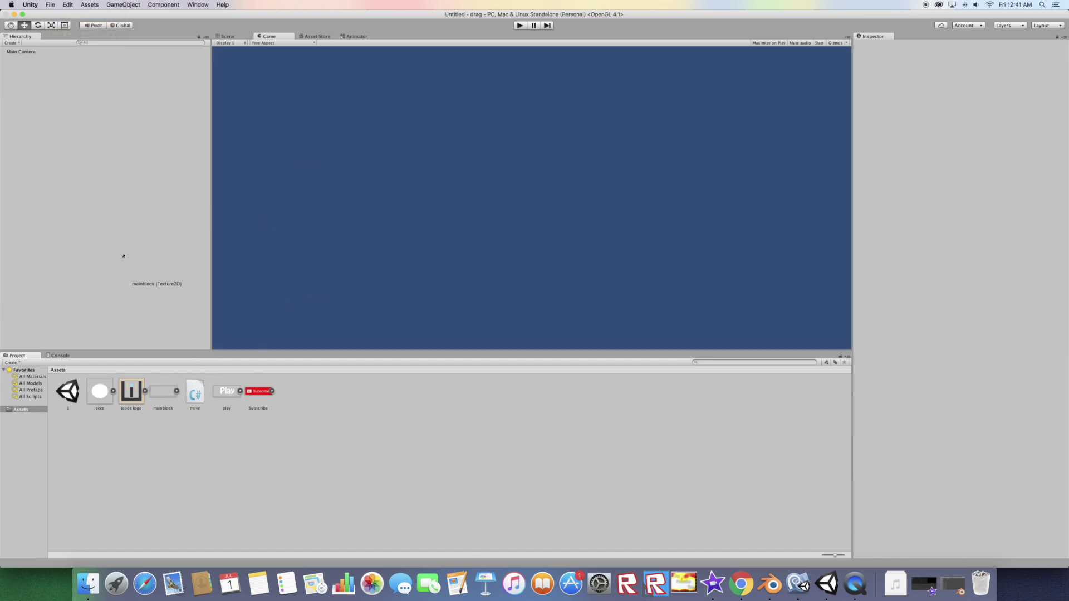
- Add the mainblock sprite enlarged via its Scale, and set the camera background dark grey
{"action": "left_click_drag", "start_coordinate": [162, 391], "coordinate": [123, 231]}
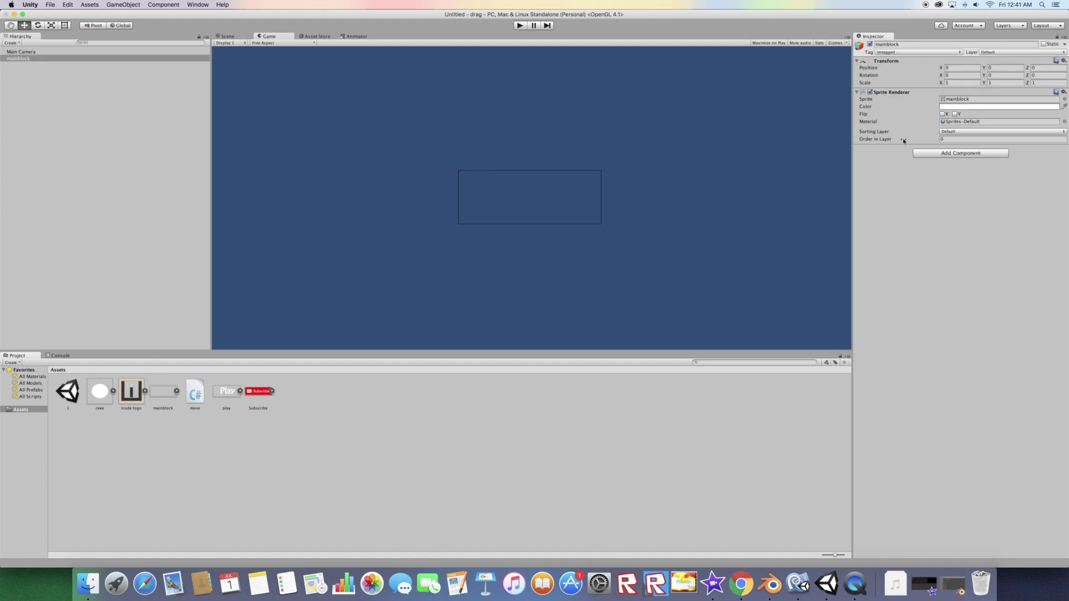
{"action": "mouse_move", "coordinate": [985, 84]}
{"action": "left_mouse_down"}
{"action": "mouse_move", "coordinate": [969, 61]}
{"action": "mouse_move", "coordinate": [906, 79]}
{"action": "left_mouse_up"}
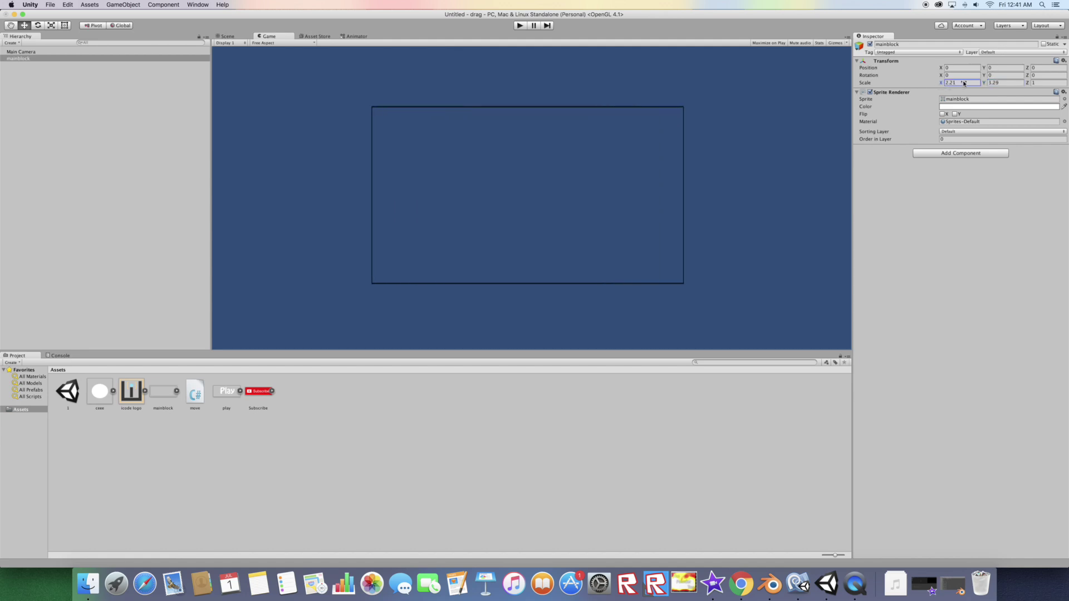
{"action": "left_click", "coordinate": [97, 52]}
{"action": "left_click", "coordinate": [1000, 107]}
{"action": "left_click_drag", "start_coordinate": [28, 92], "coordinate": [2, 99]}
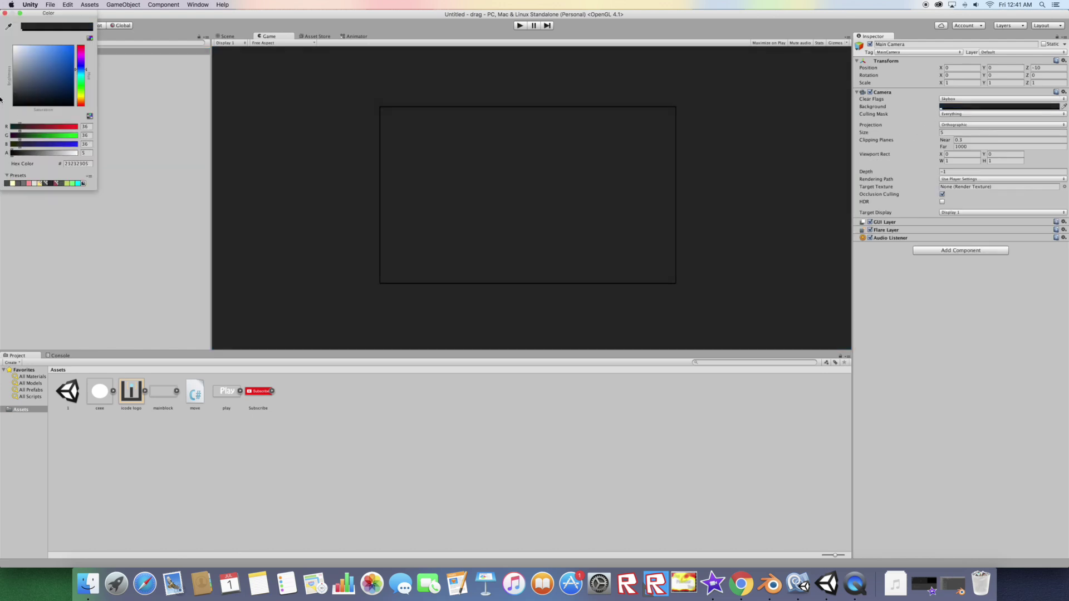
{"action": "left_click", "coordinate": [240, 497]}
- Add the icode logo sprite and shrink it with the Scale tool
{"action": "left_click_drag", "start_coordinate": [131, 400], "coordinate": [131, 262]}
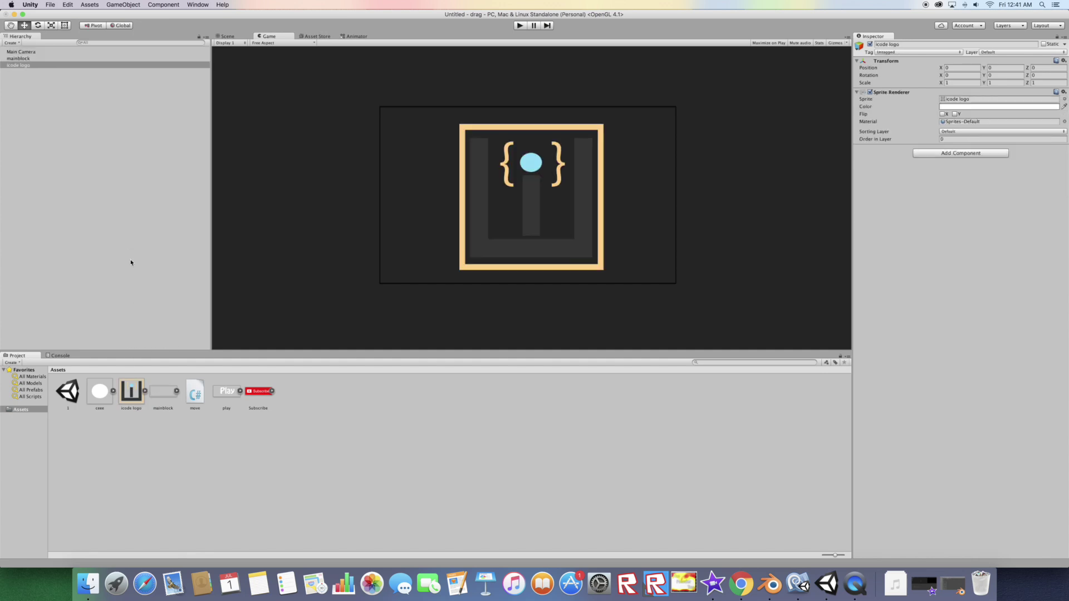
{"action": "left_click", "coordinate": [226, 36]}
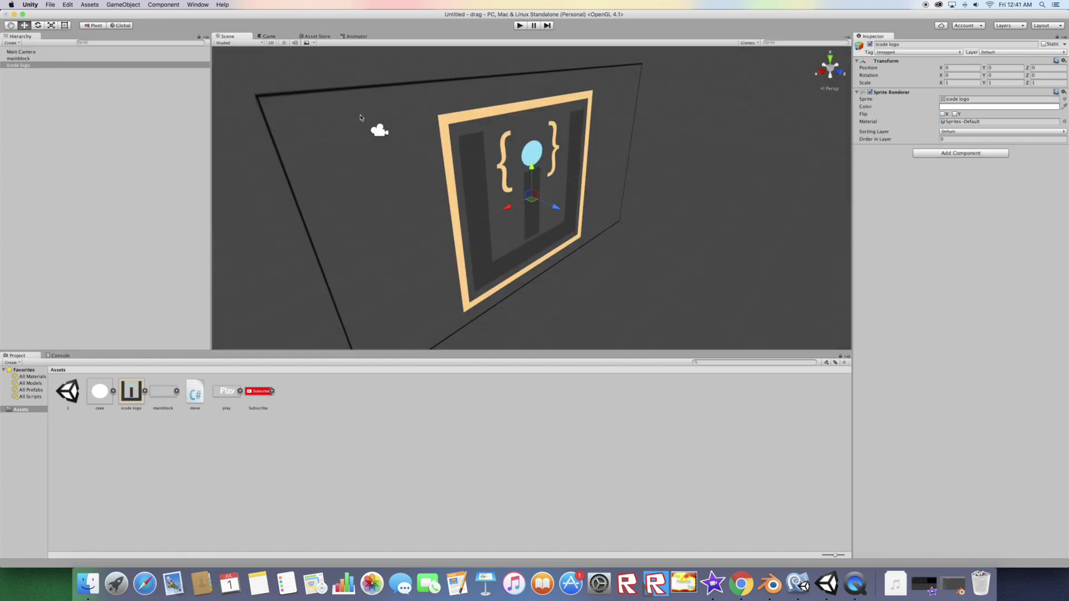
{"action": "key", "text": "r"}
{"action": "left_click_drag", "start_coordinate": [532, 197], "coordinate": [516, 211]}
{"action": "left_click", "coordinate": [269, 36]}
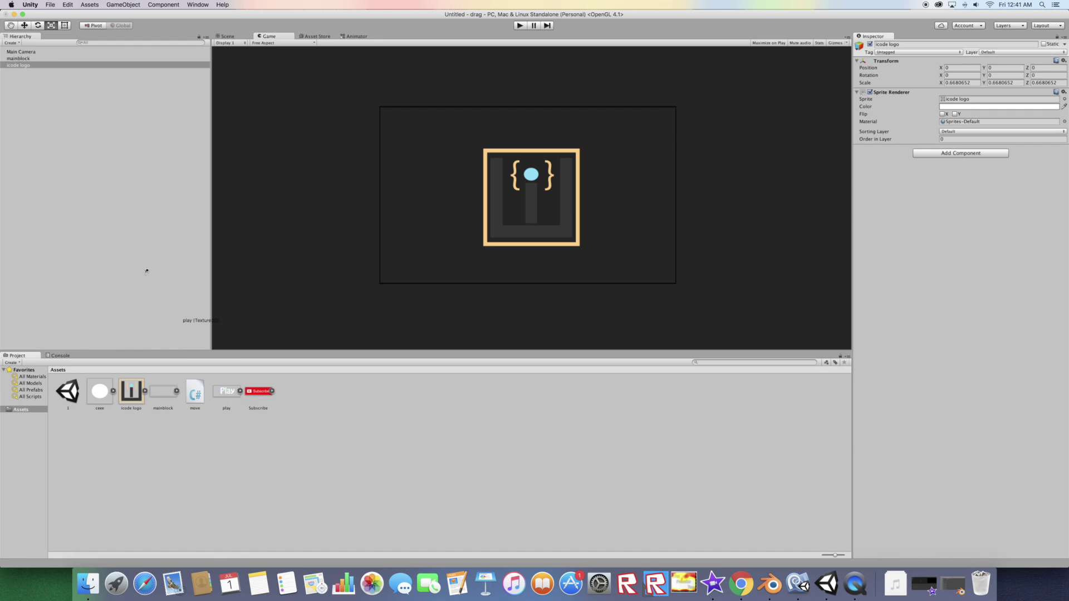
- Add the play, Subscribe and ceee sprites, shrinking Subscribe and the circle to about 0.37
{"action": "left_click_drag", "start_coordinate": [231, 403], "coordinate": [131, 234]}
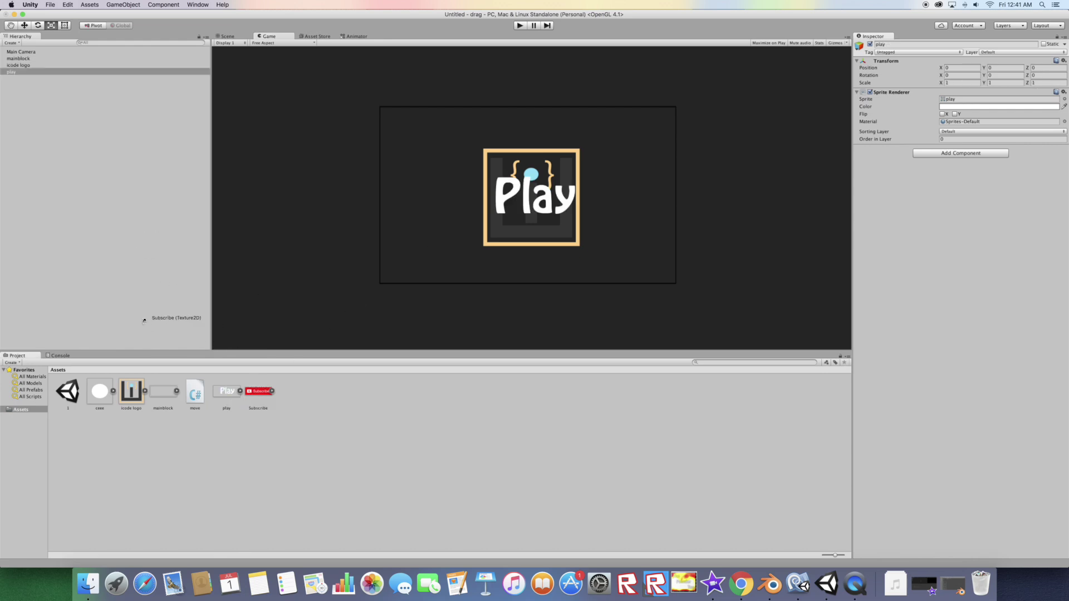
{"action": "left_click_drag", "start_coordinate": [248, 403], "coordinate": [148, 320]}
{"action": "left_click", "coordinate": [238, 37]}
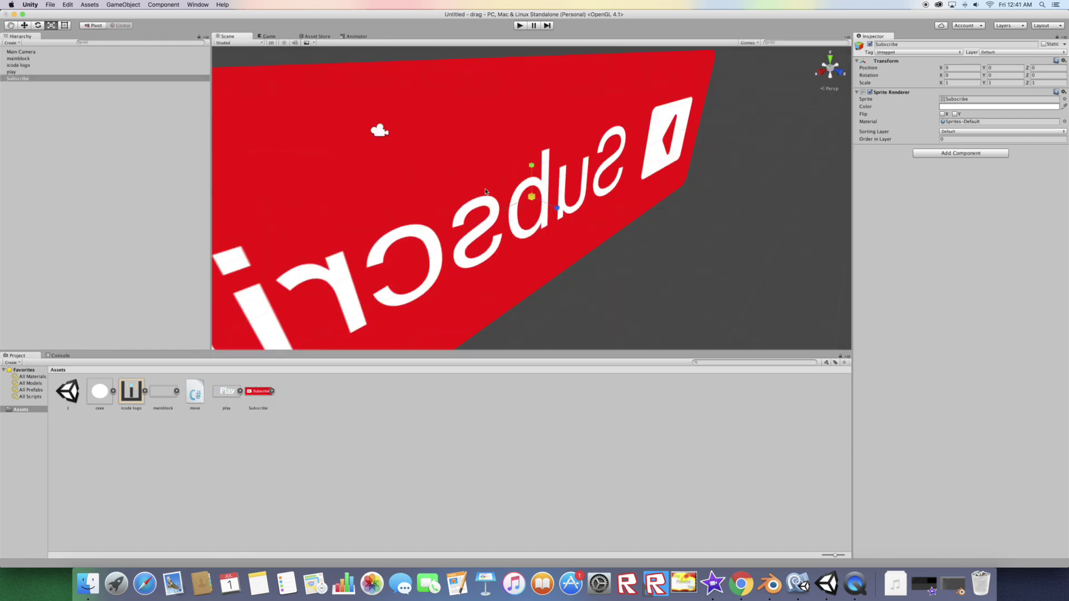
{"action": "left_click_drag", "start_coordinate": [531, 198], "coordinate": [434, 206]}
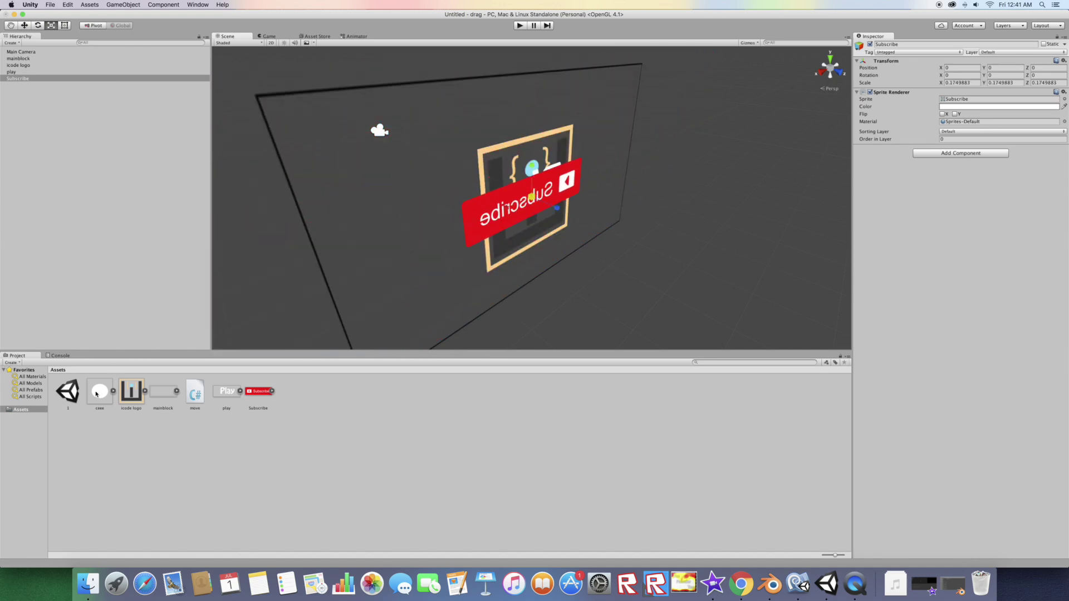
{"action": "left_click_drag", "start_coordinate": [99, 391], "coordinate": [98, 216]}
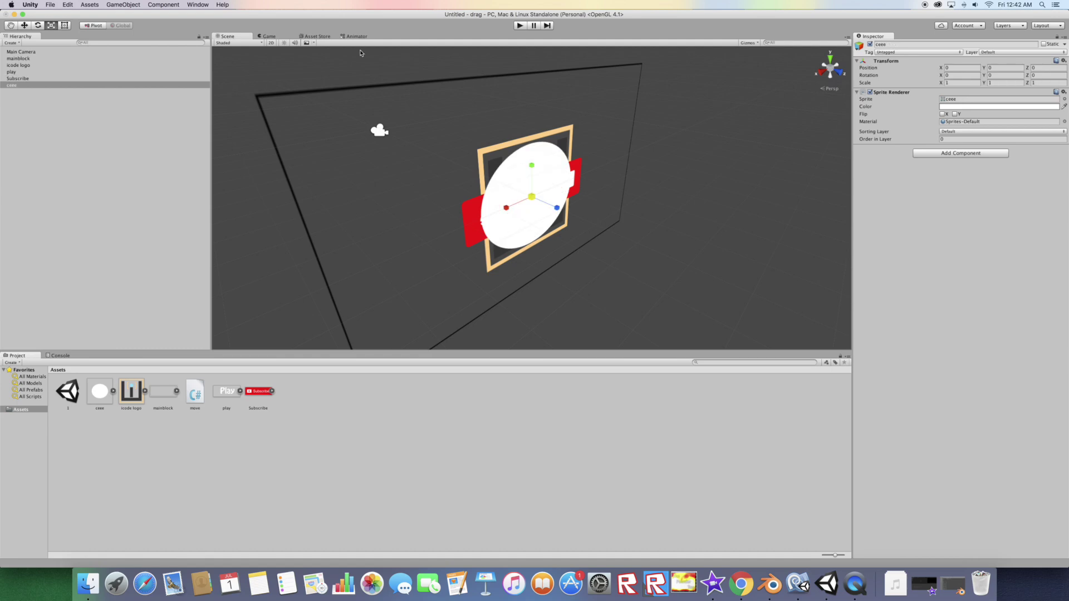
{"action": "left_click_drag", "start_coordinate": [527, 201], "coordinate": [426, 168]}
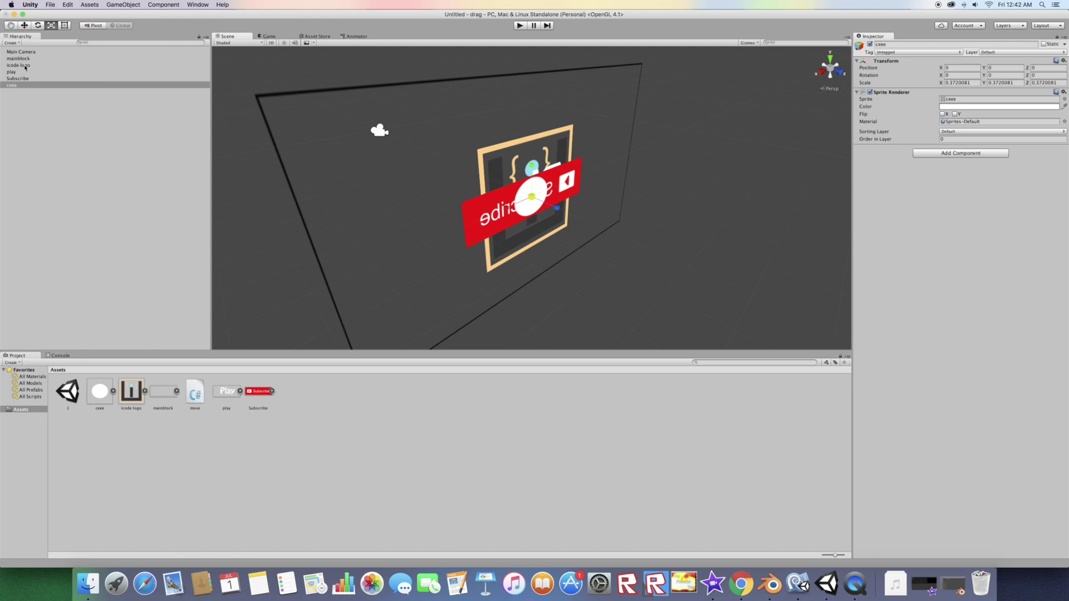
- Add a Box Collider to the icode logo, play, Subscribe and ceee sprites
{"action": "left_click", "coordinate": [25, 67], "text": "shift"}
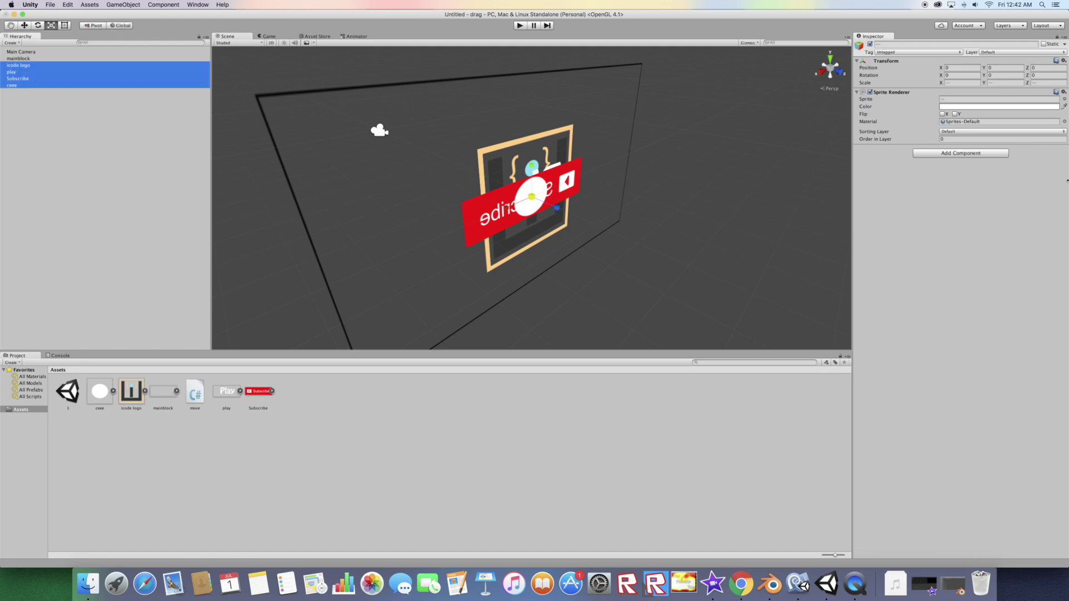
{"action": "left_click", "coordinate": [960, 154]}
{"action": "left_click", "coordinate": [944, 208]}
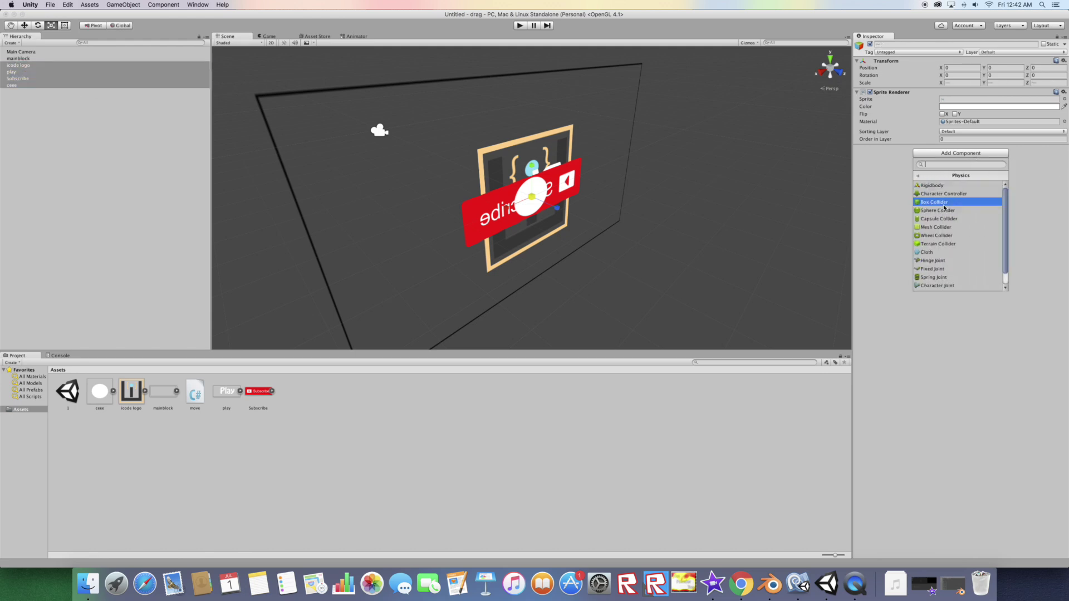
{"action": "scroll", "coordinate": [589, 237], "scroll_direction": "up", "scroll_amount": 3}
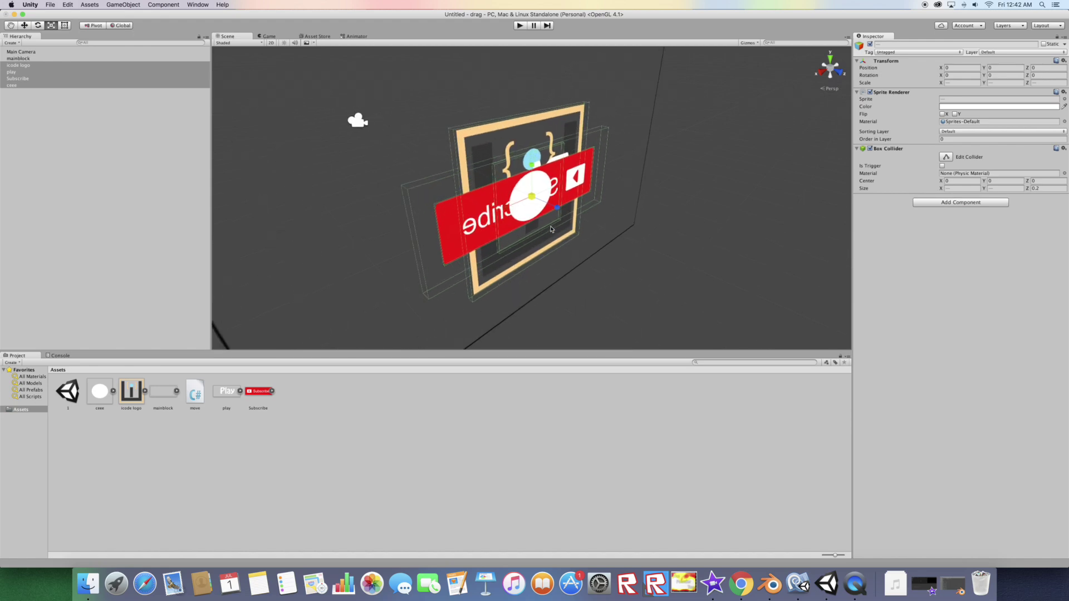
- Shrink the Size X and Y of the ceee and play colliders to fit their sprites
{"action": "left_click", "coordinate": [21, 86]}
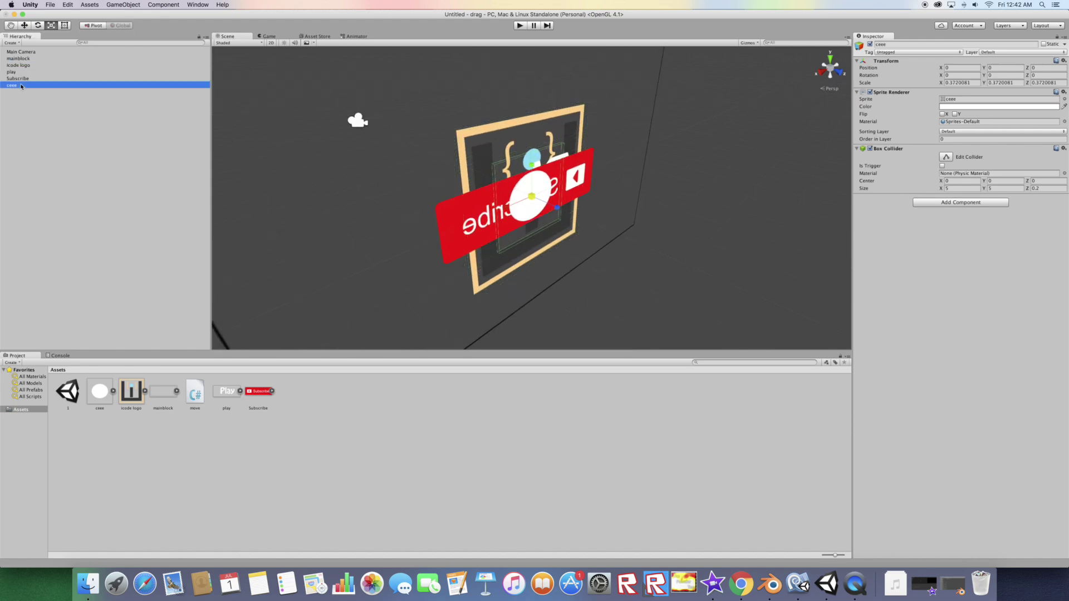
{"action": "left_click_drag", "start_coordinate": [940, 187], "coordinate": [910, 203]}
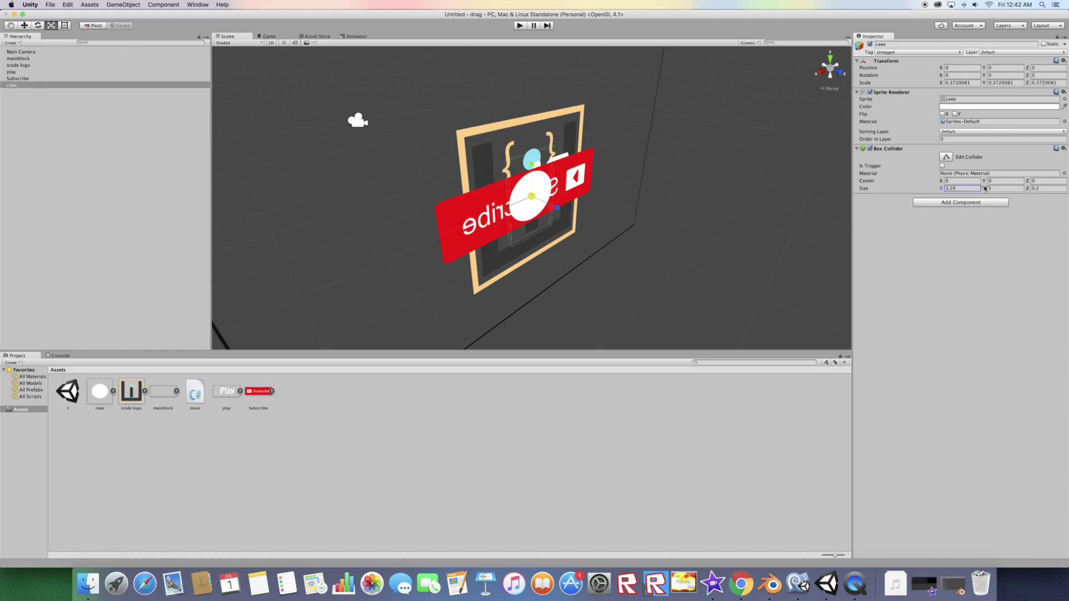
{"action": "left_click_drag", "start_coordinate": [984, 189], "coordinate": [969, 202]}
{"action": "left_click", "coordinate": [456, 230]}
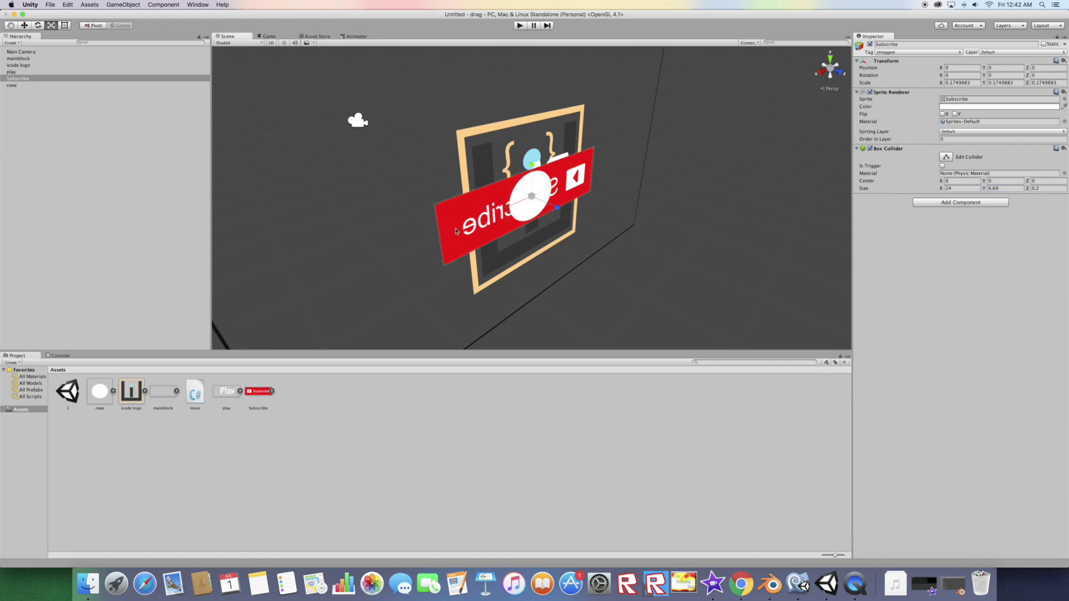
{"action": "left_click", "coordinate": [481, 162]}
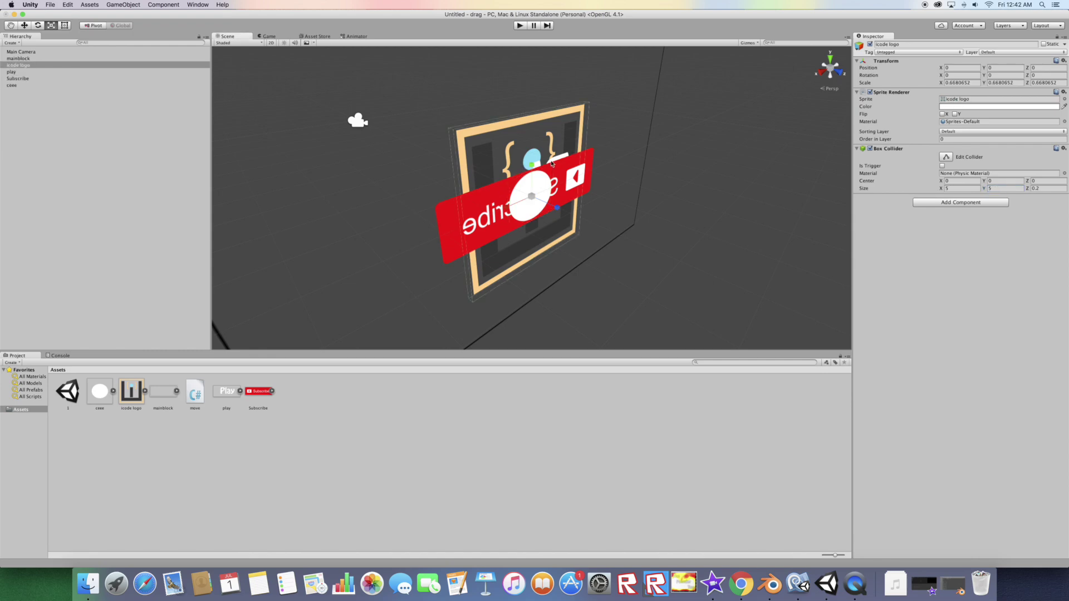
{"action": "left_click", "coordinate": [33, 72]}
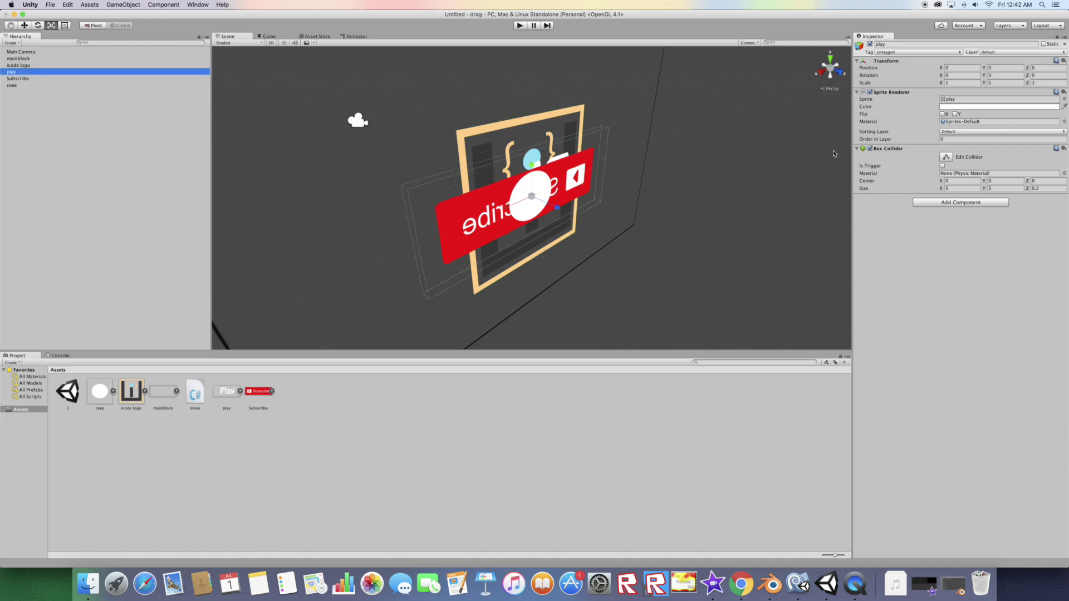
{"action": "left_click_drag", "start_coordinate": [941, 189], "coordinate": [923, 196]}
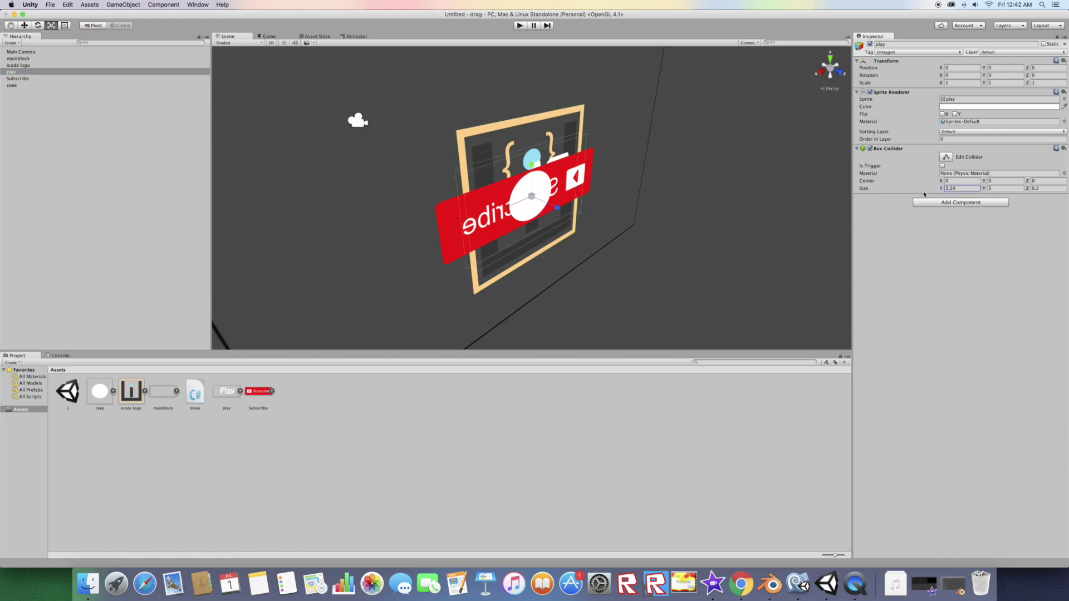
{"action": "left_click", "coordinate": [987, 189]}
{"action": "type", "text": "1.45"}
- Save the scene as 2
{"action": "left_click", "coordinate": [368, 399]}
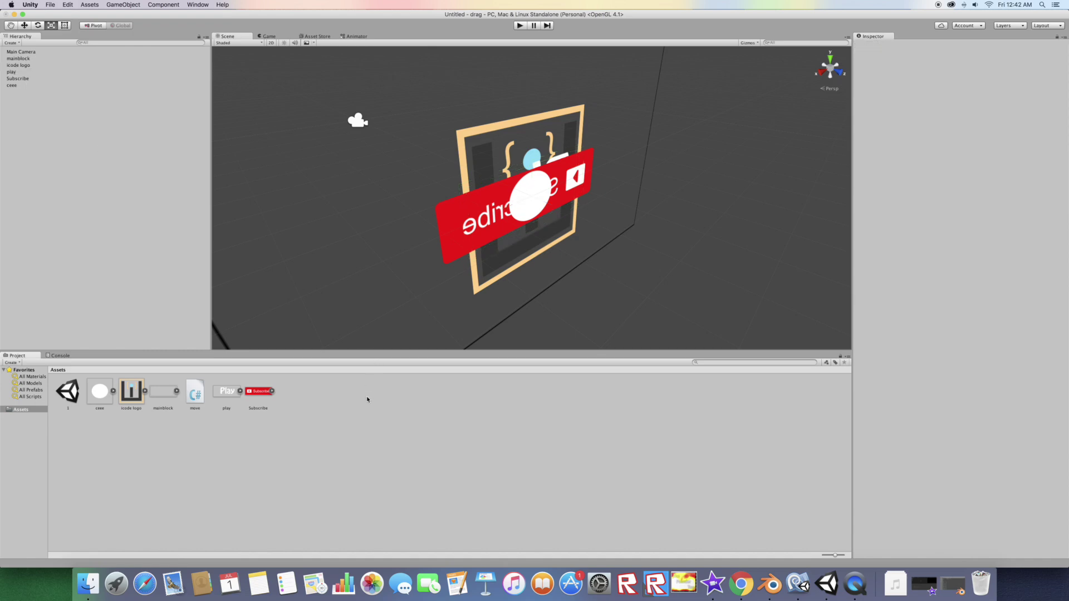
{"action": "right_click", "coordinate": [368, 398]}
{"action": "left_click", "coordinate": [60, 5]}
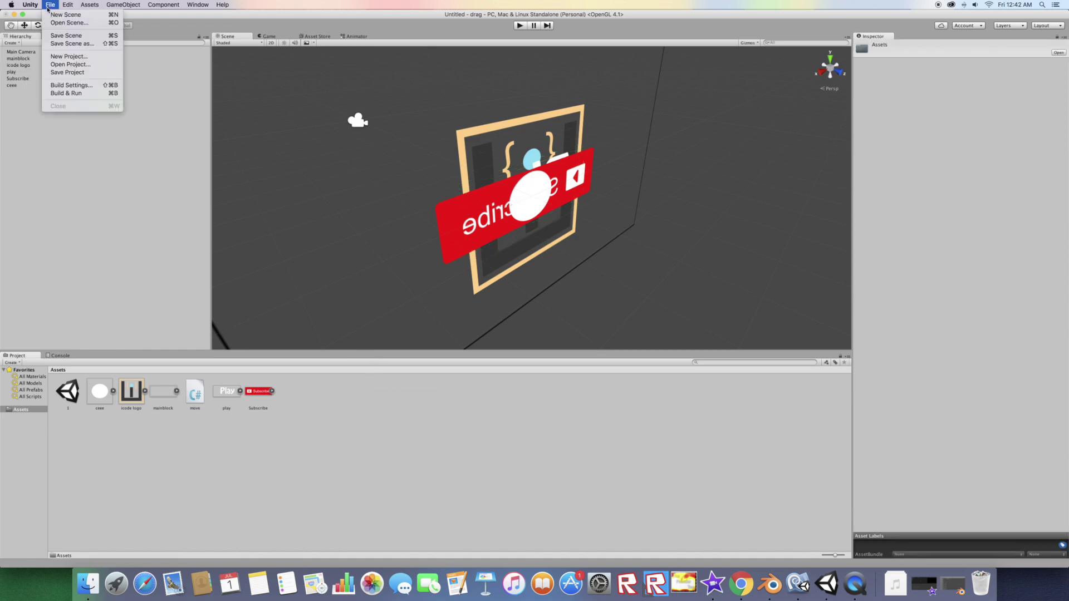
{"action": "left_click", "coordinate": [73, 36]}
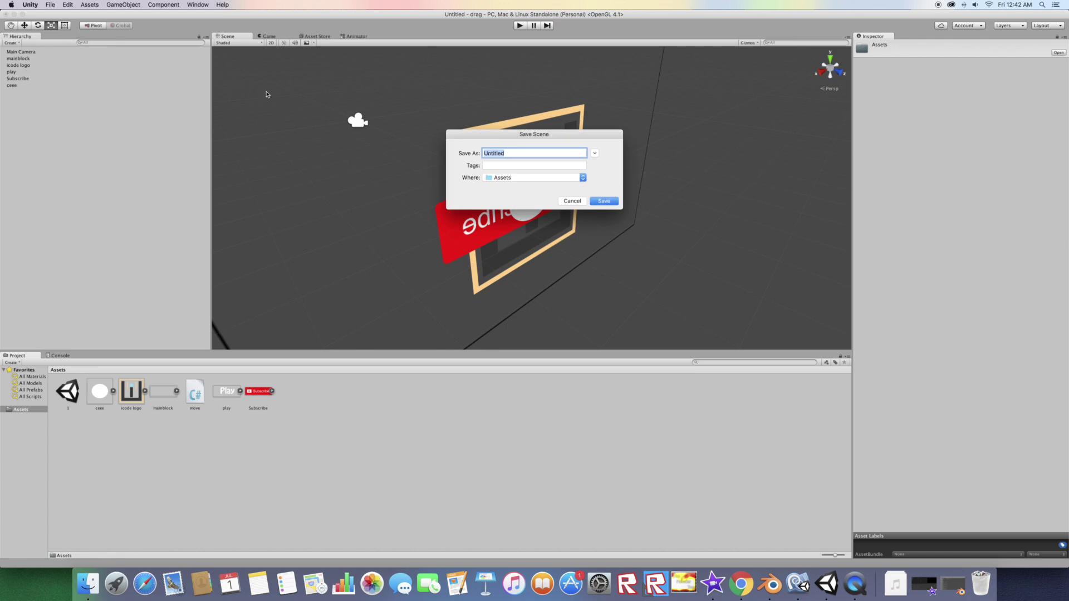
{"action": "type", "text": "2"}
{"action": "key", "text": "Return"}
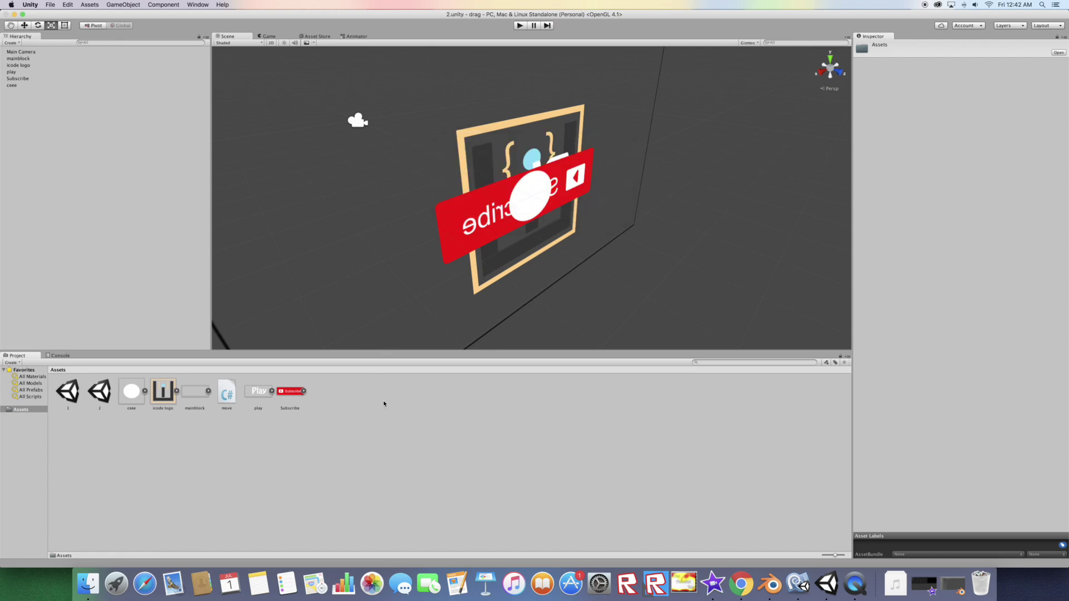
{"action": "right_click", "coordinate": [384, 404]}
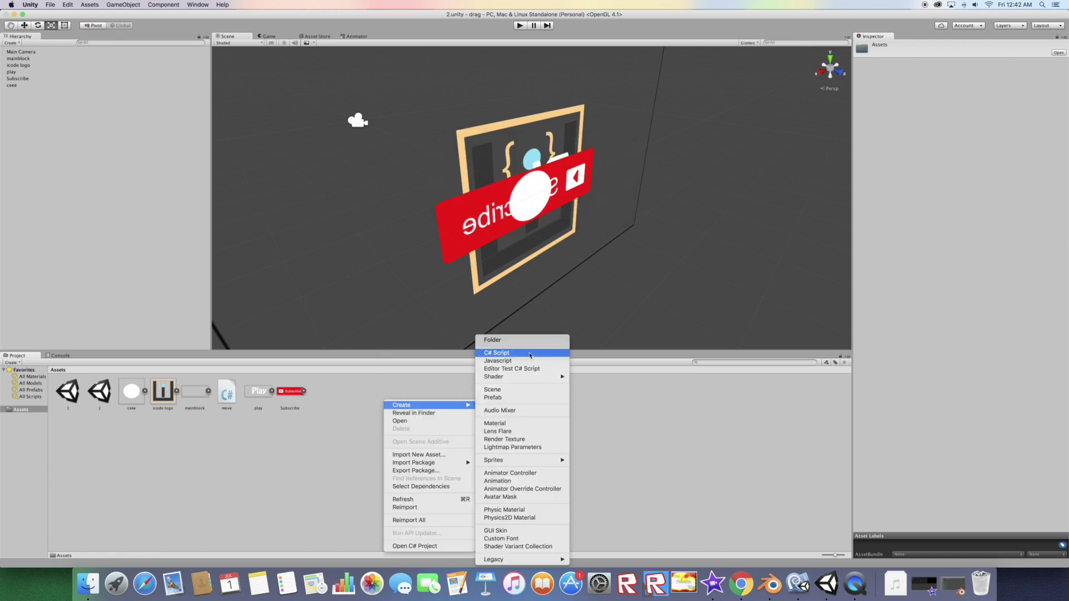
- Create a C# script named drag in Assets and open it in MonoDevelop
{"action": "left_click", "coordinate": [529, 354]}
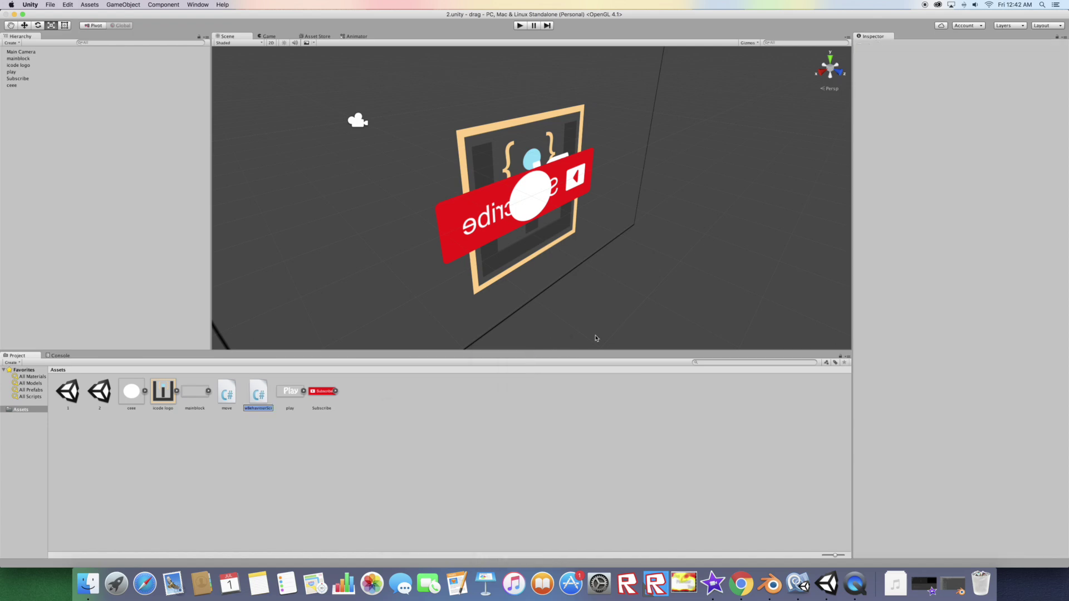
{"action": "type", "text": "drag"}
{"action": "key", "text": "Return"}
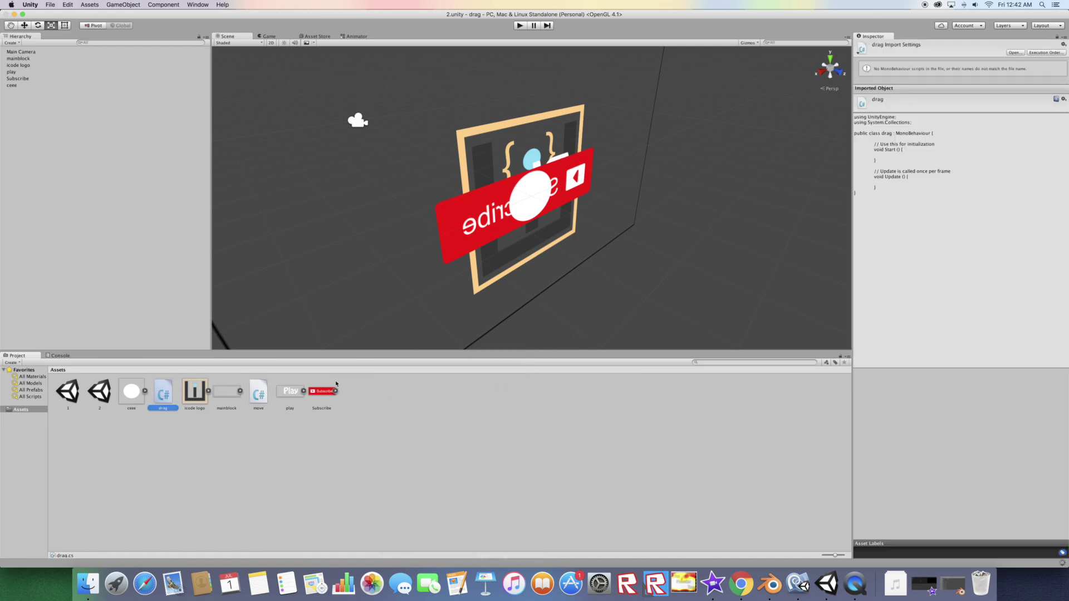
{"action": "double_click", "coordinate": [164, 392]}
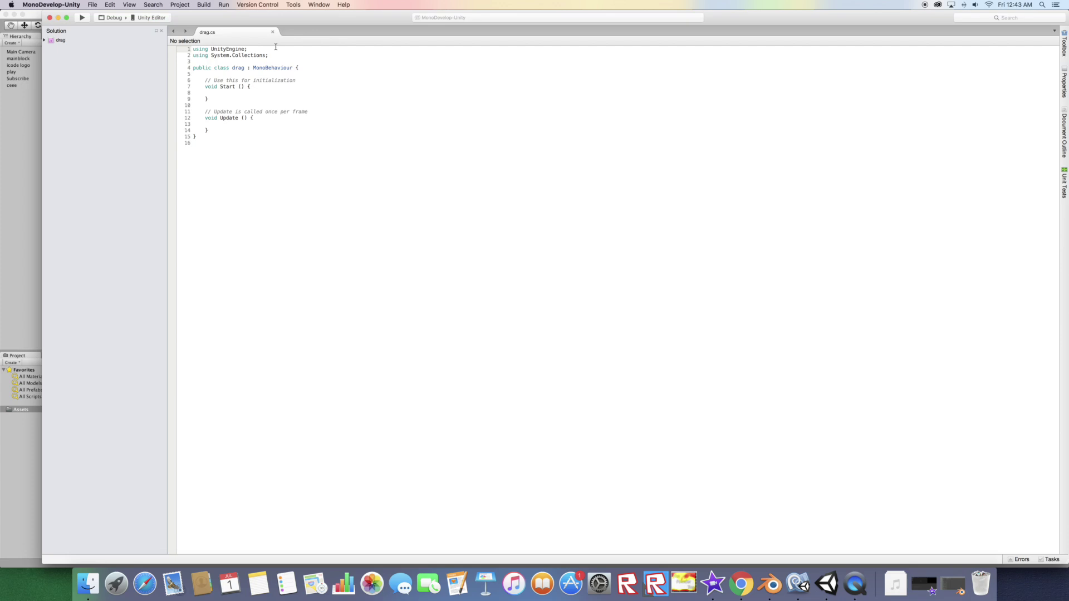
{"action": "type", "text": "fl"}
{"action": "type", "text": "oa"}
- Clear the stray characters on line 1 and add 'float distance = 10;' inside the class
{"action": "key", "text": "BackSpace"}
{"action": "key", "text": "BackSpace"}
{"action": "key", "text": "BackSpace"}
{"action": "key", "text": "BackSpace"}
{"action": "left_click", "coordinate": [253, 74]}
{"action": "type", "text": "floa"}
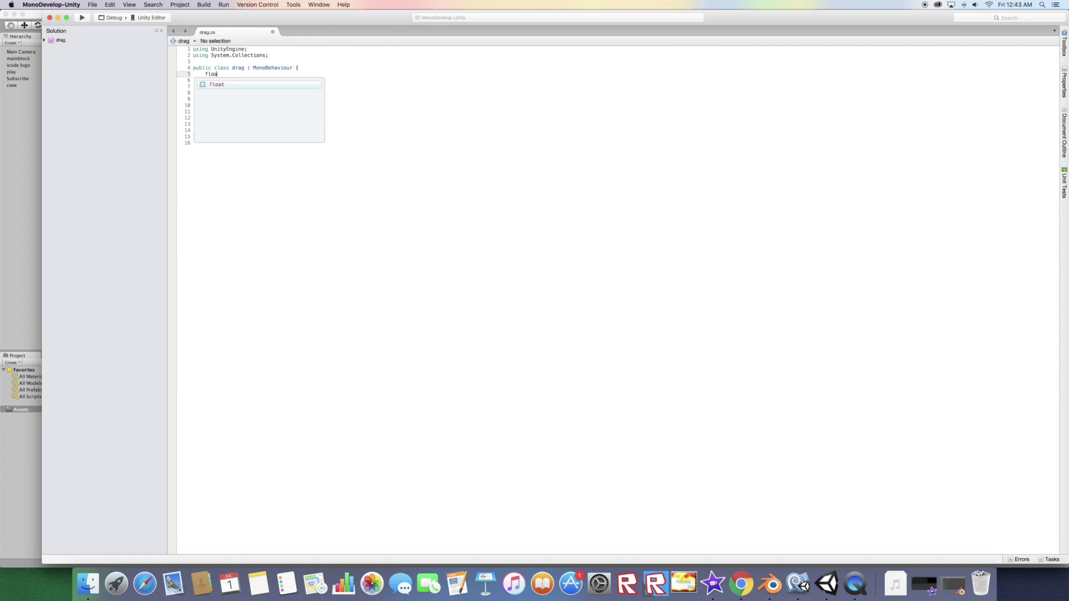
{"action": "type", "text": "t distance"}
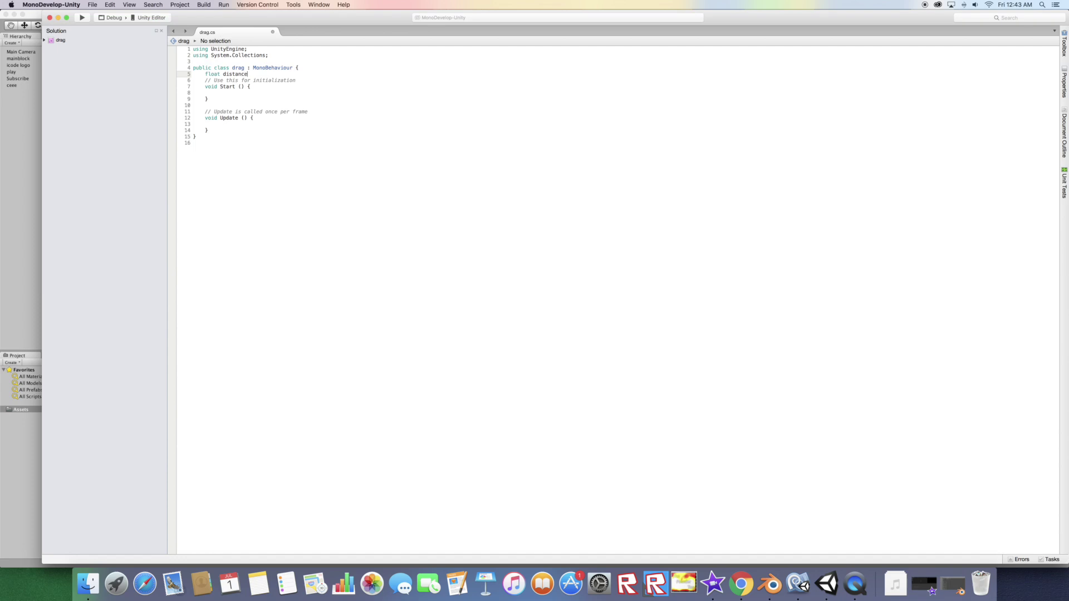
{"action": "type", "text": " = 10;"}
{"action": "left_click_drag", "start_coordinate": [213, 81], "coordinate": [227, 129]}
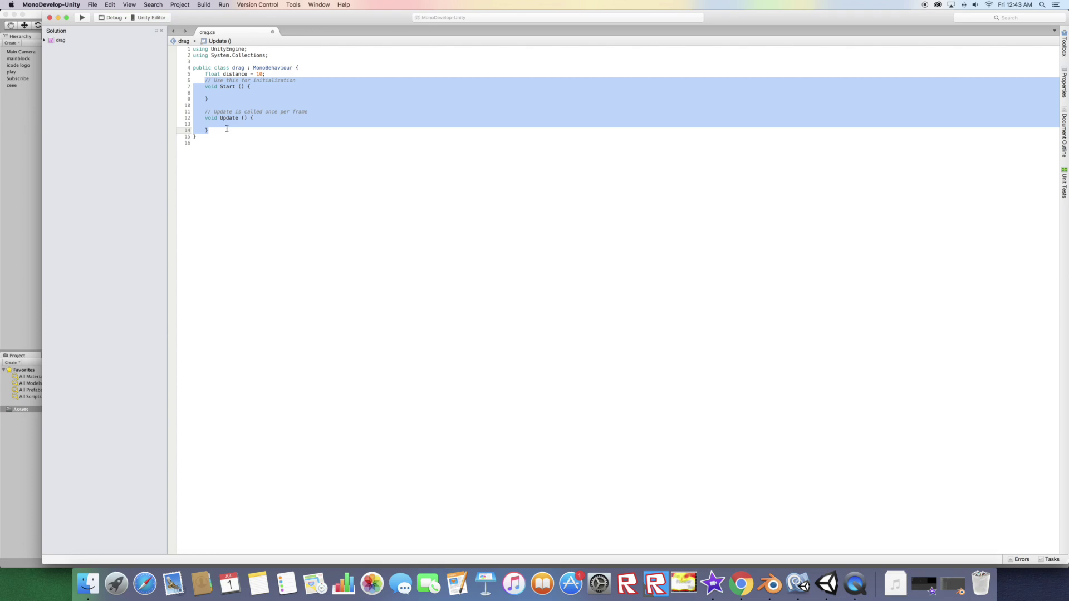
- Replace the Start and Update methods with OnMouseDrag and add a blank line in its body
{"action": "key", "text": "BackSpace"}
{"action": "type", "text": "void o"}
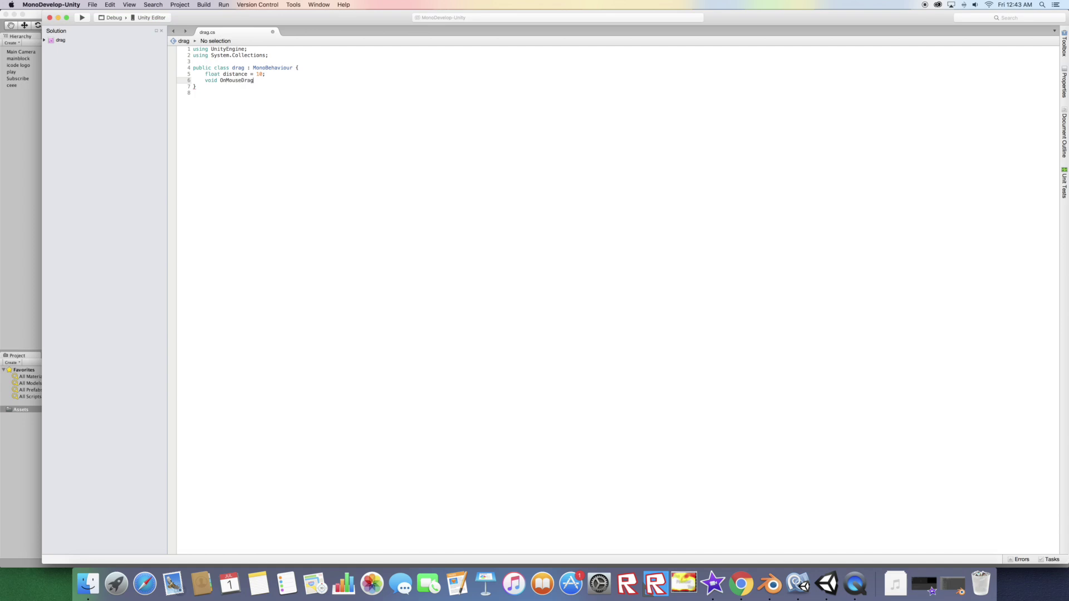
{"action": "type", "text": "(){"}
{"action": "key", "text": "Return"}
{"action": "left_click", "coordinate": [206, 86]}
{"action": "key", "text": "Return"}
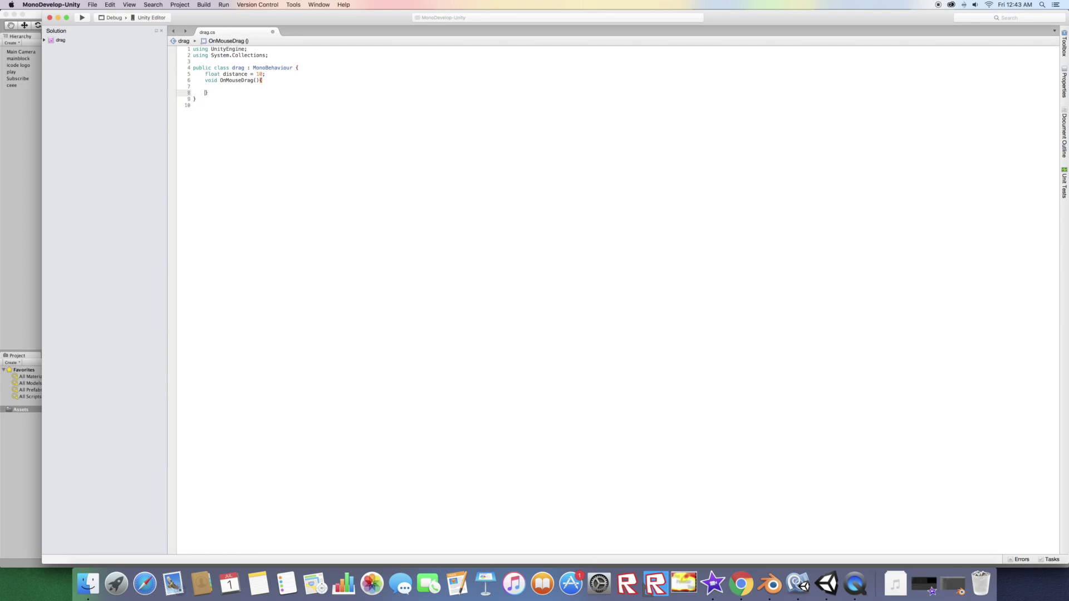
{"action": "key", "text": "Up"}
{"action": "type", "text": "ve"}
- Write 'Vector3 mousePosition = new Vector3(' with autocomplete
{"action": "key", "text": "Down"}
{"action": "key", "text": "Return"}
{"action": "type", "text": "itio"}
{"action": "type", "text": "n = new "}
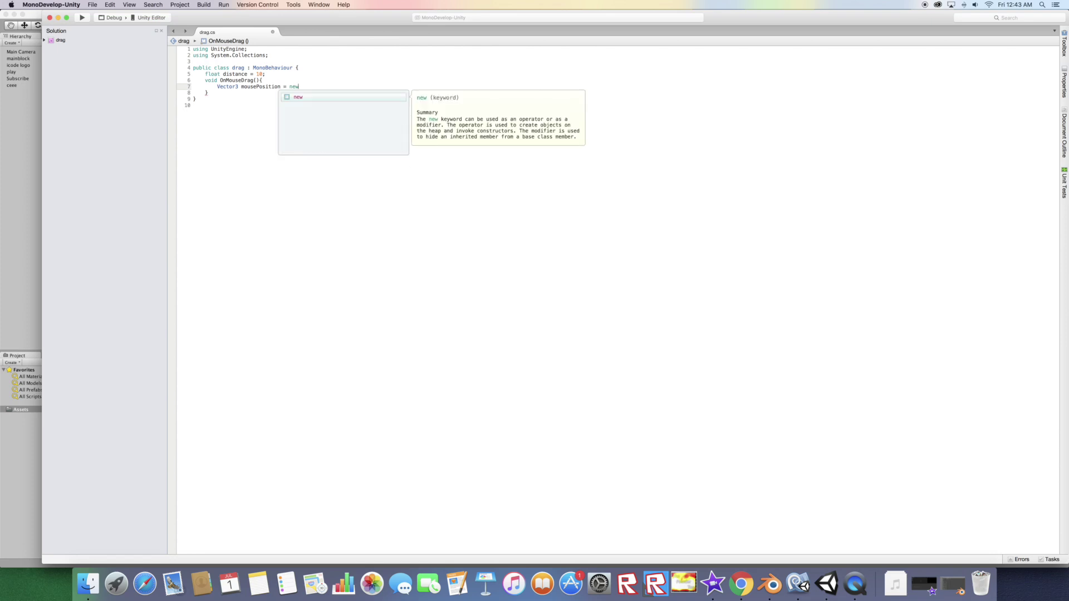
{"action": "type", "text": "ve"}
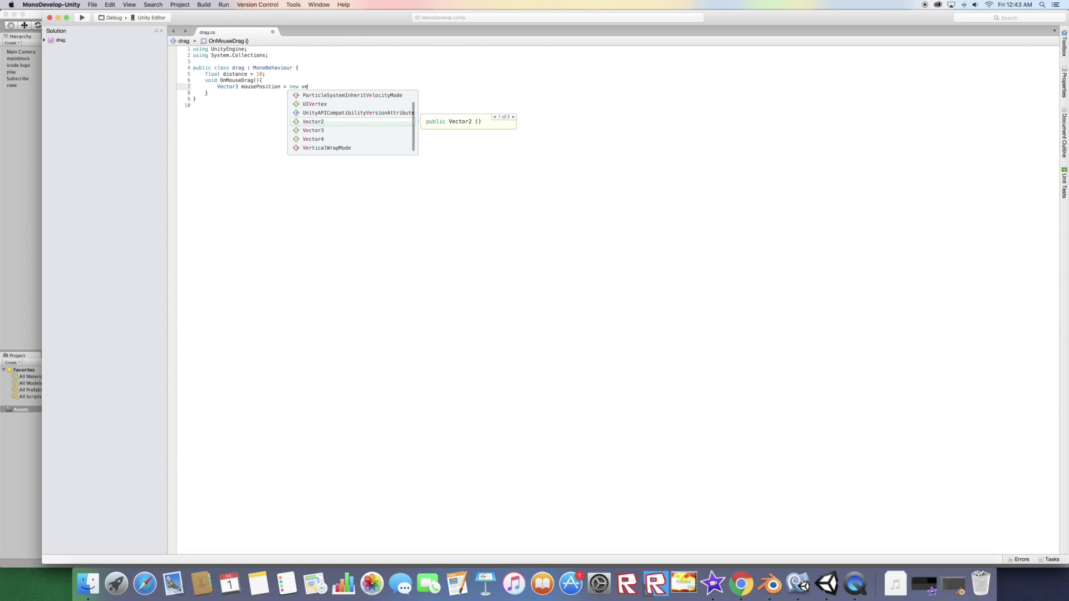
{"action": "key", "text": "Down"}
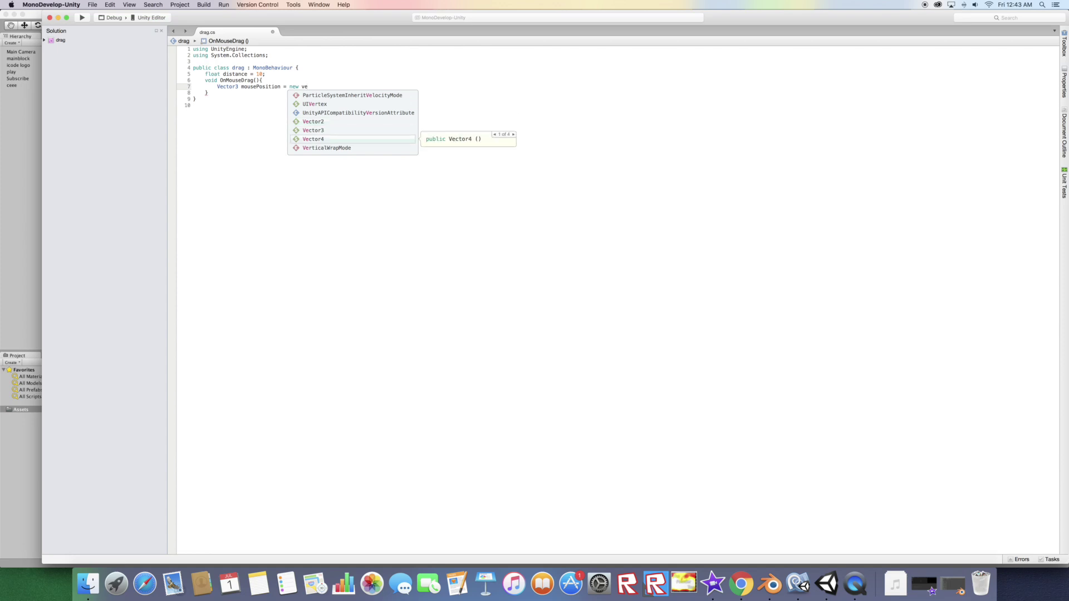
{"action": "key", "text": "Up"}
{"action": "key", "text": "Return"}
{"action": "type", "text": "("}
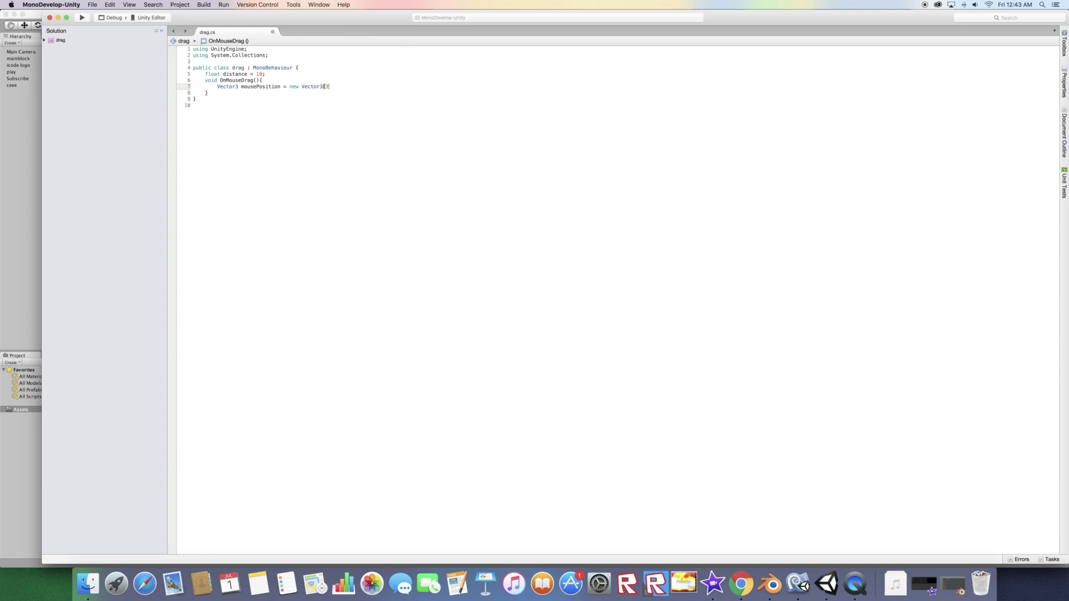
{"action": "type", "text": "Inp"}
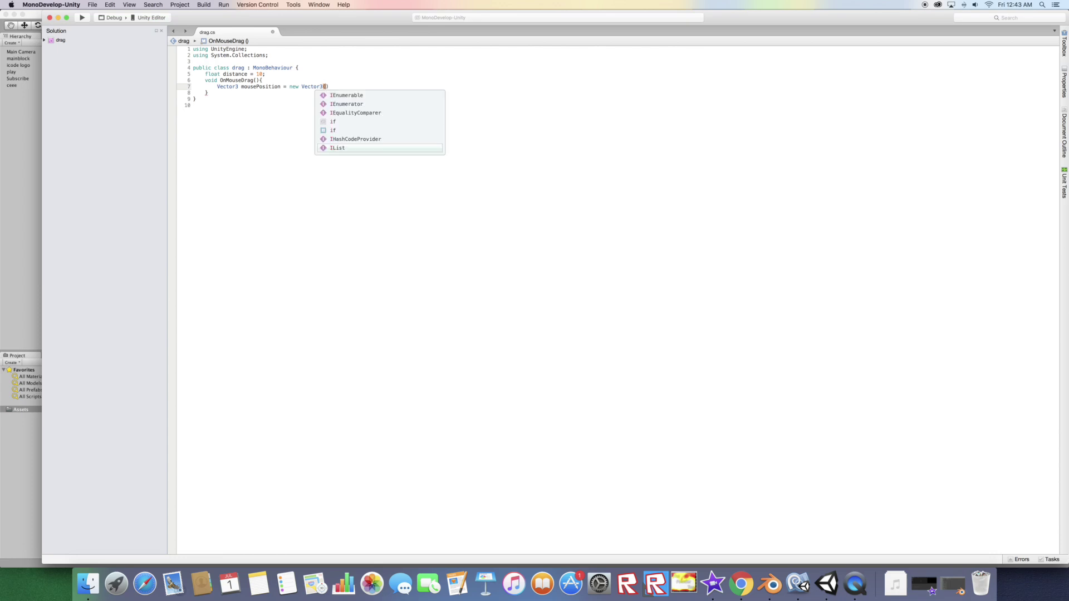
- Pass Input.mousePosition.x, Input.mousePosition.y and distance as the Vector3 arguments, ending the statement
{"action": "key", "text": "Return"}
{"action": "type", "text": "."}
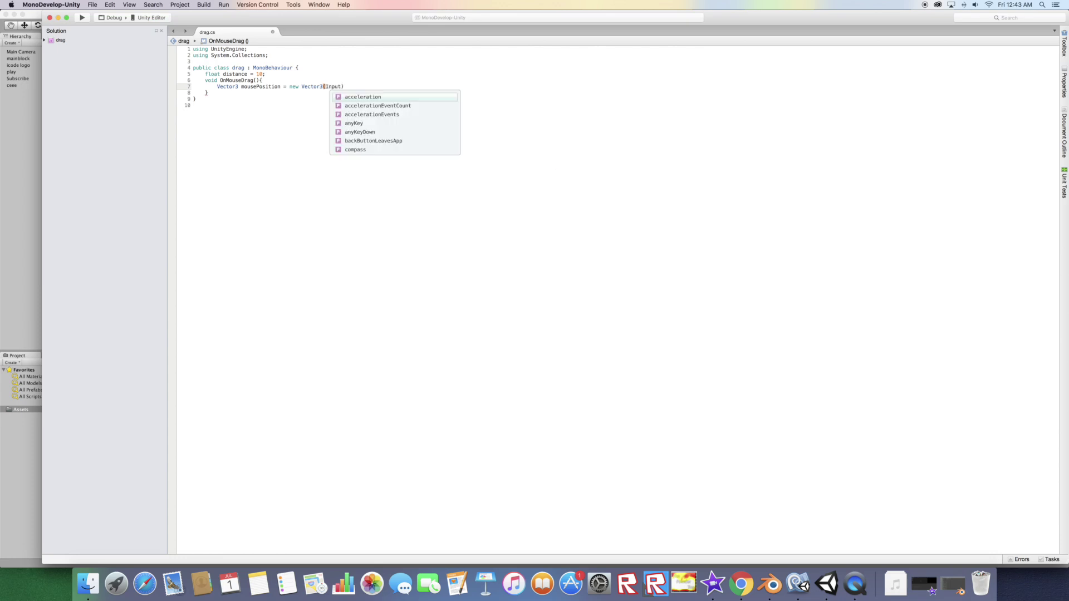
{"action": "type", "text": "mo"}
{"action": "key", "text": "Up"}
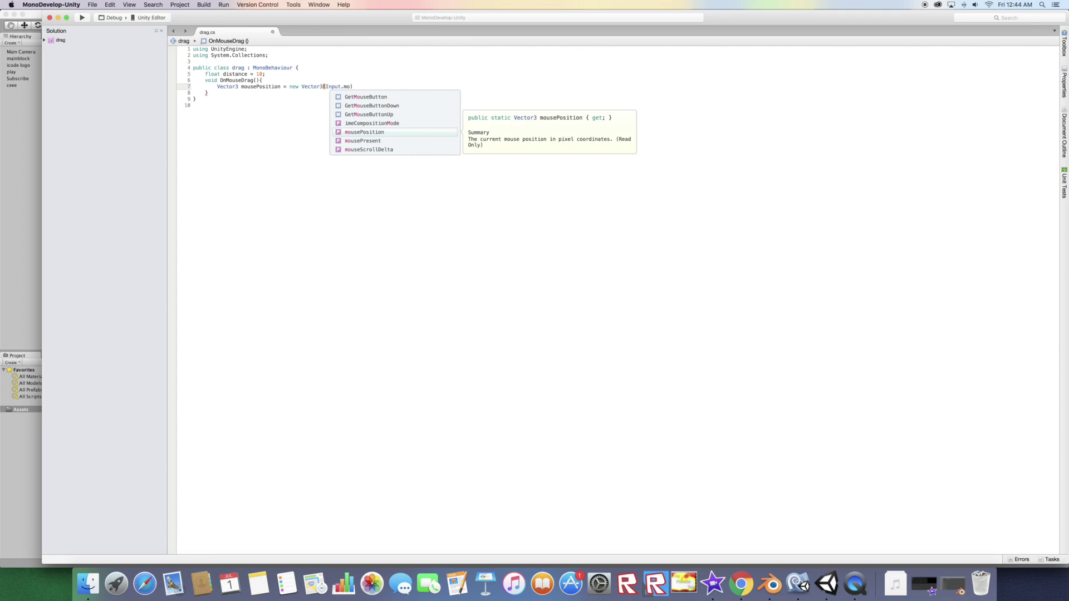
{"action": "key", "text": "Return"}
{"action": "type", "text": "."}
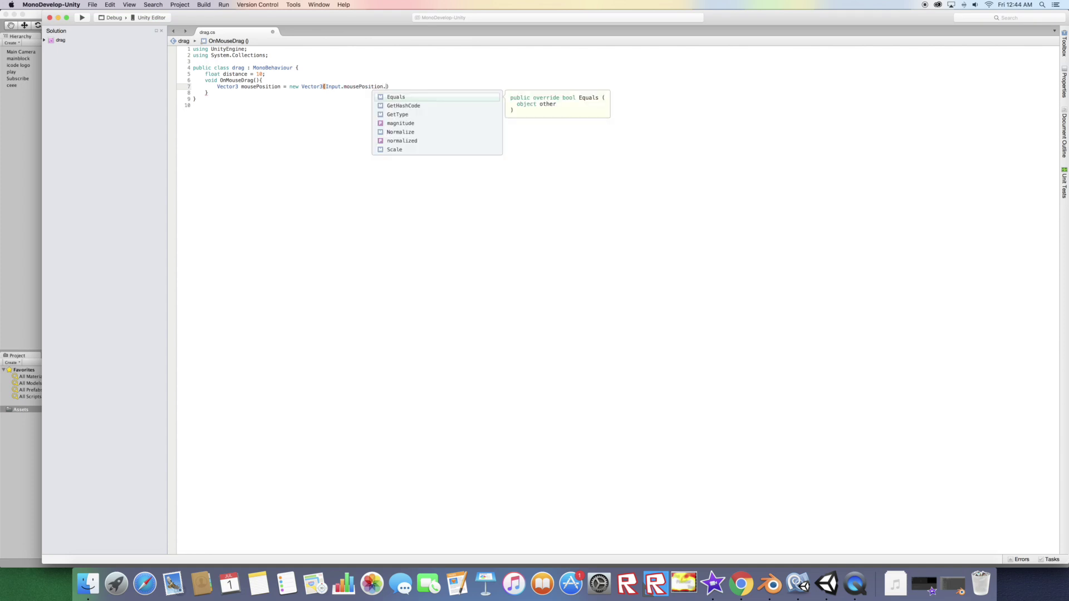
{"action": "type", "text": "x,"}
{"action": "type", "text": "I"}
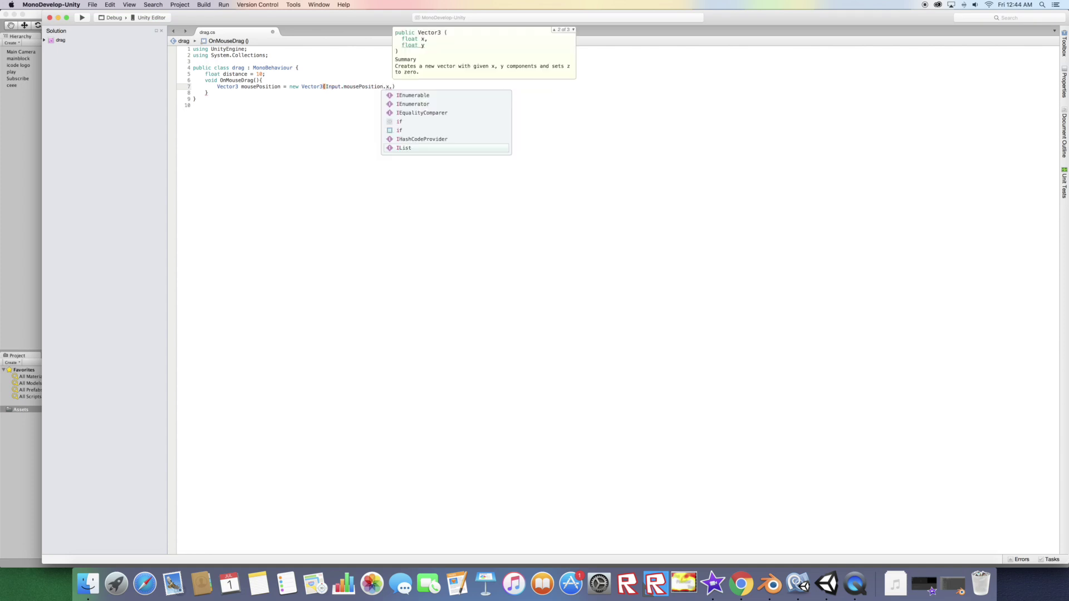
{"action": "type", "text": "np"}
{"action": "key", "text": "Return"}
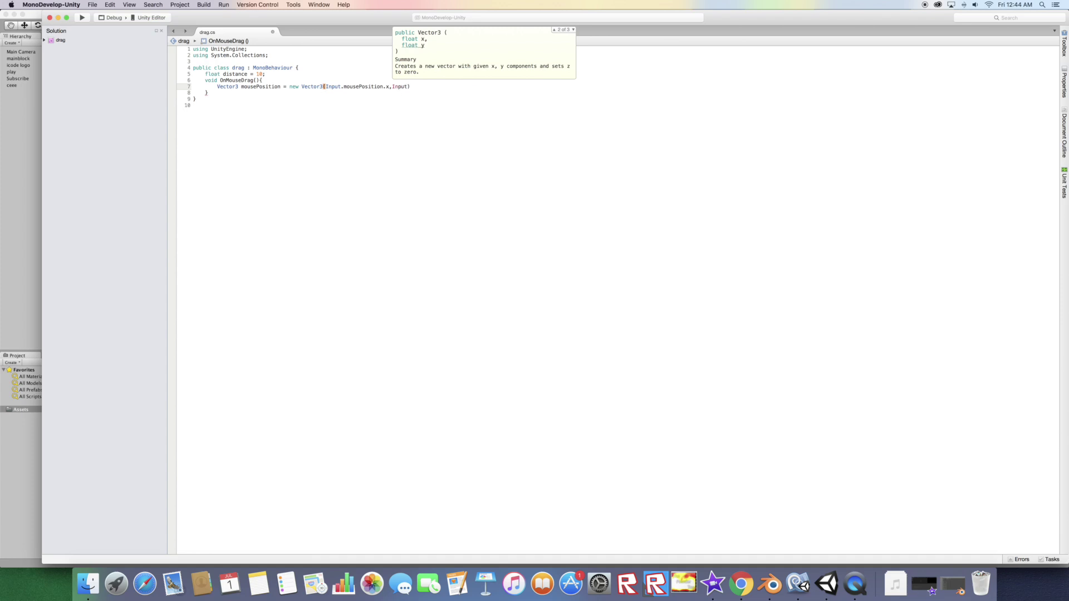
{"action": "type", "text": ".mo"}
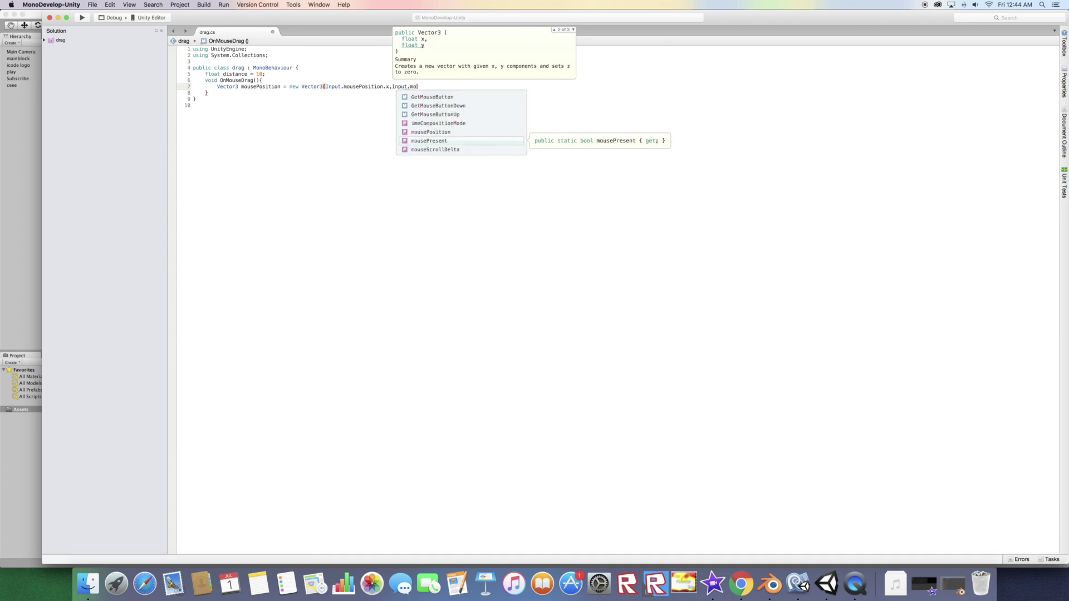
{"action": "key", "text": "Up"}
{"action": "key", "text": "Return"}
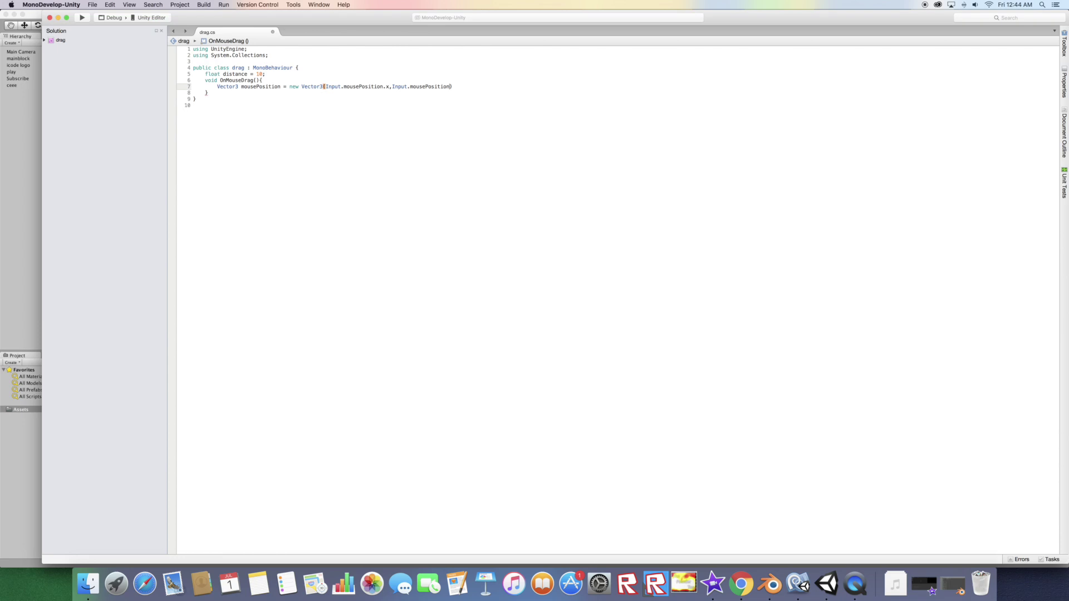
{"action": "type", "text": ".y,"}
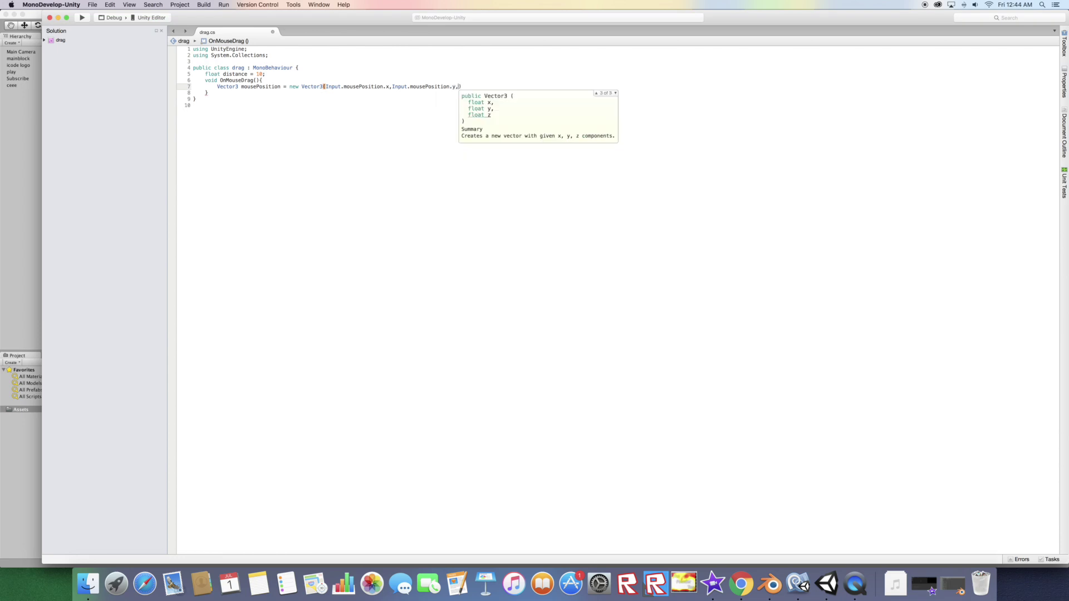
{"action": "type", "text": "dist"}
{"action": "key", "text": "Return"}
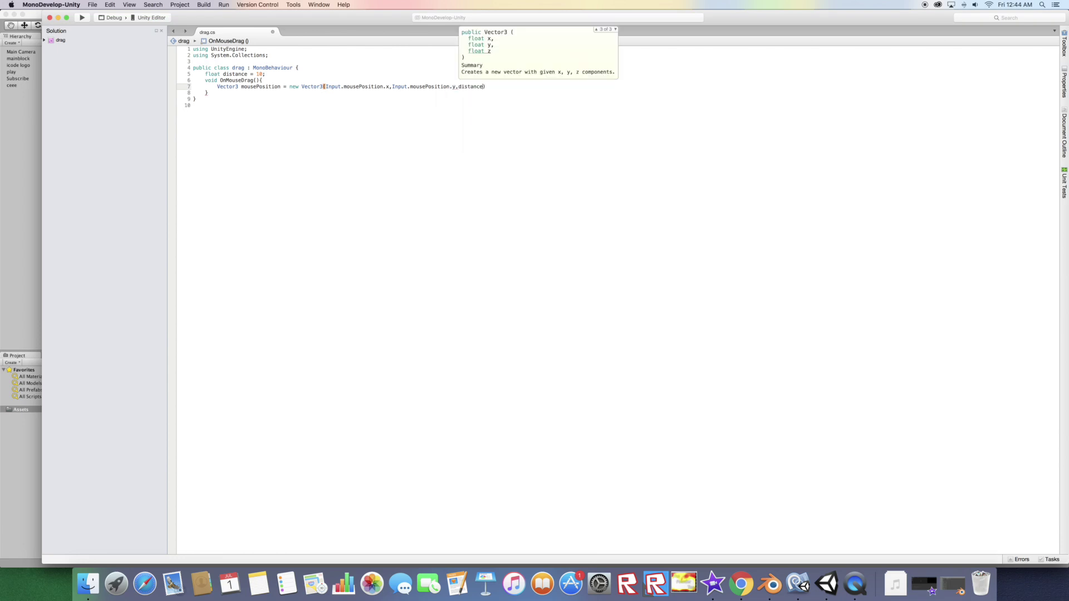
{"action": "type", "text": ");"}
{"action": "key", "text": "Return"}
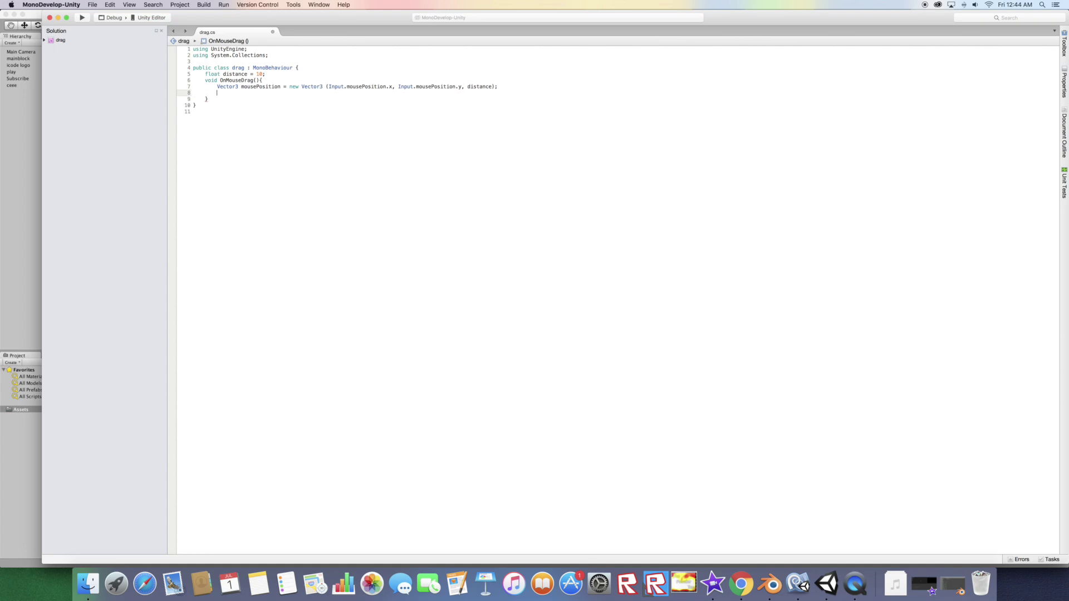
{"action": "type", "text": "Vec"}
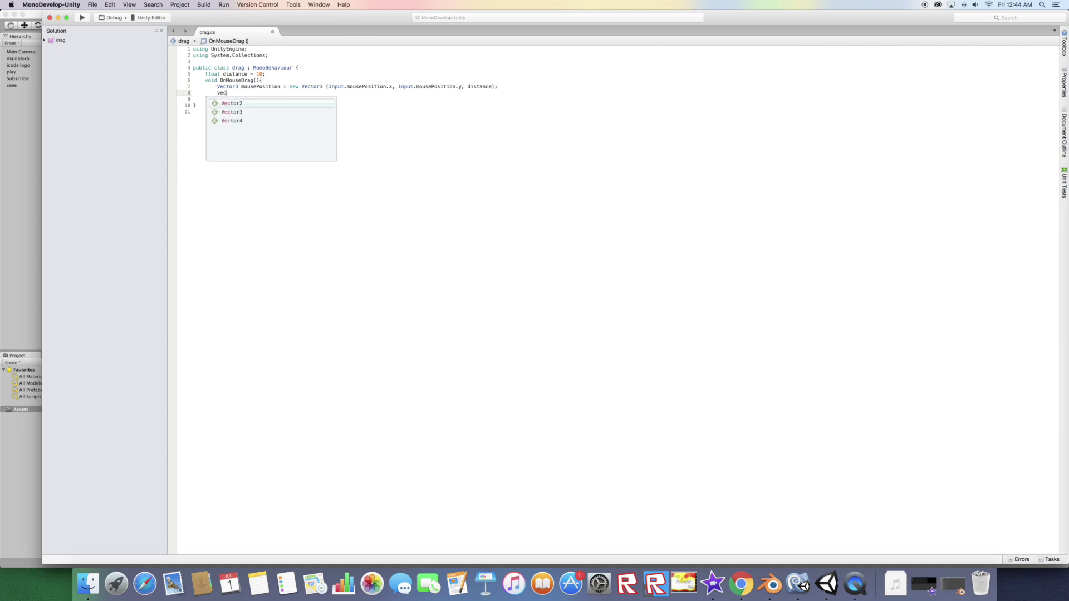
- Add 'Vector3 objPosition = Camera.main.ScreenToWorldPoint(mousePosition);'
{"action": "key", "text": "Return"}
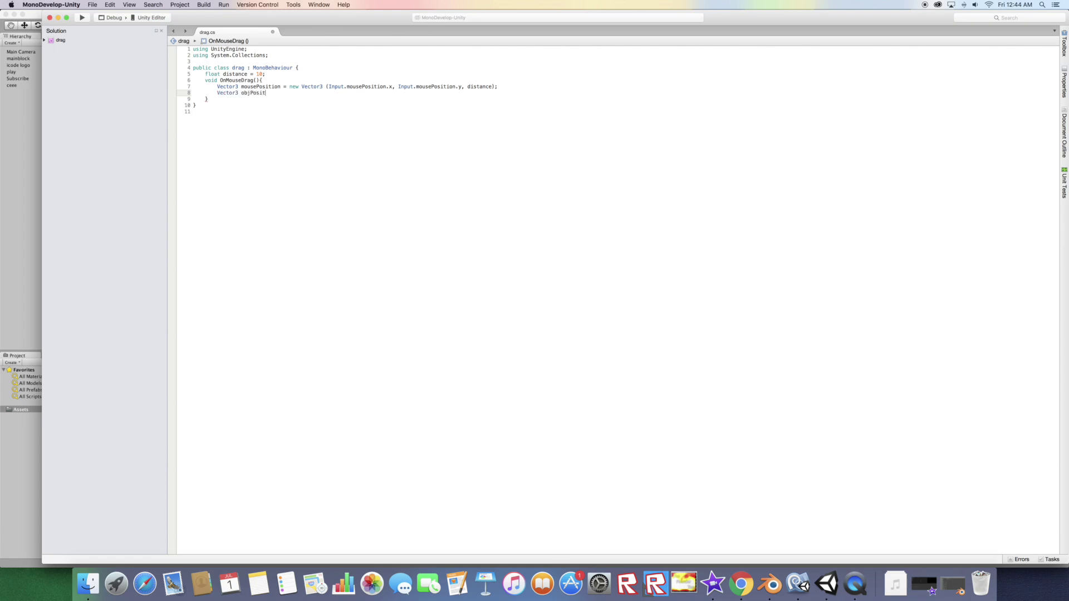
{"action": "type", "text": "ion = "}
{"action": "type", "text": "CA"}
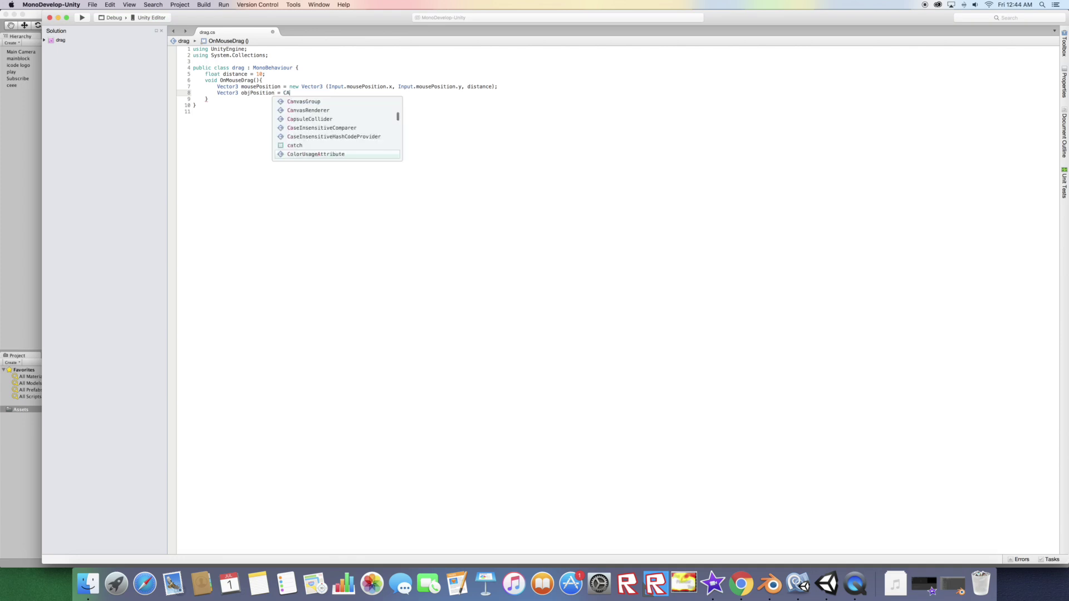
{"action": "type", "text": "mer"}
{"action": "key", "text": "Return"}
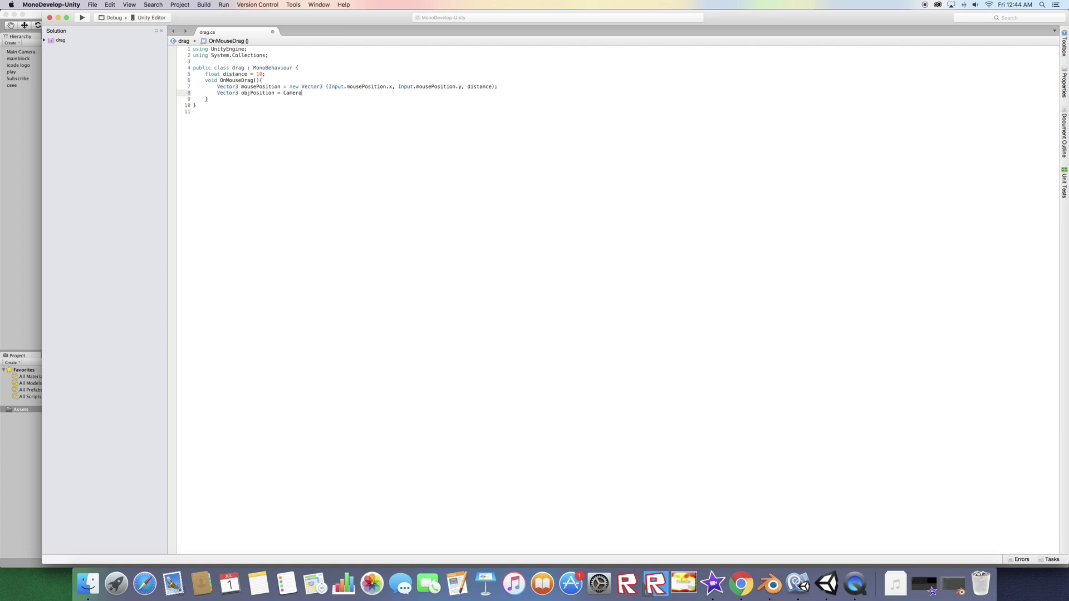
{"action": "type", "text": ".mai"}
{"action": "key", "text": "Return"}
{"action": "type", "text": "."}
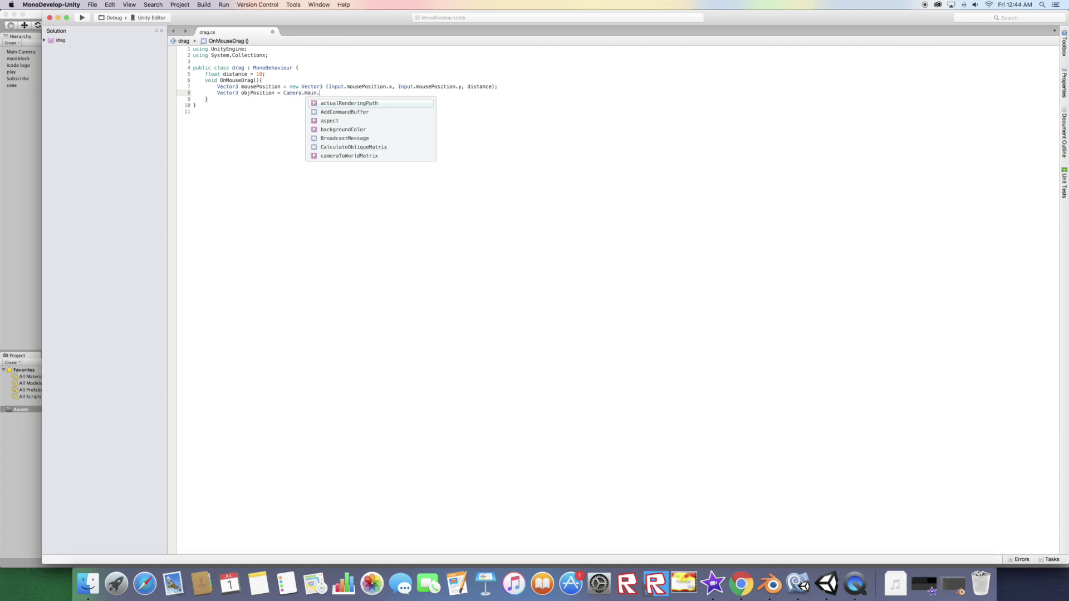
{"action": "type", "text": "Sc"}
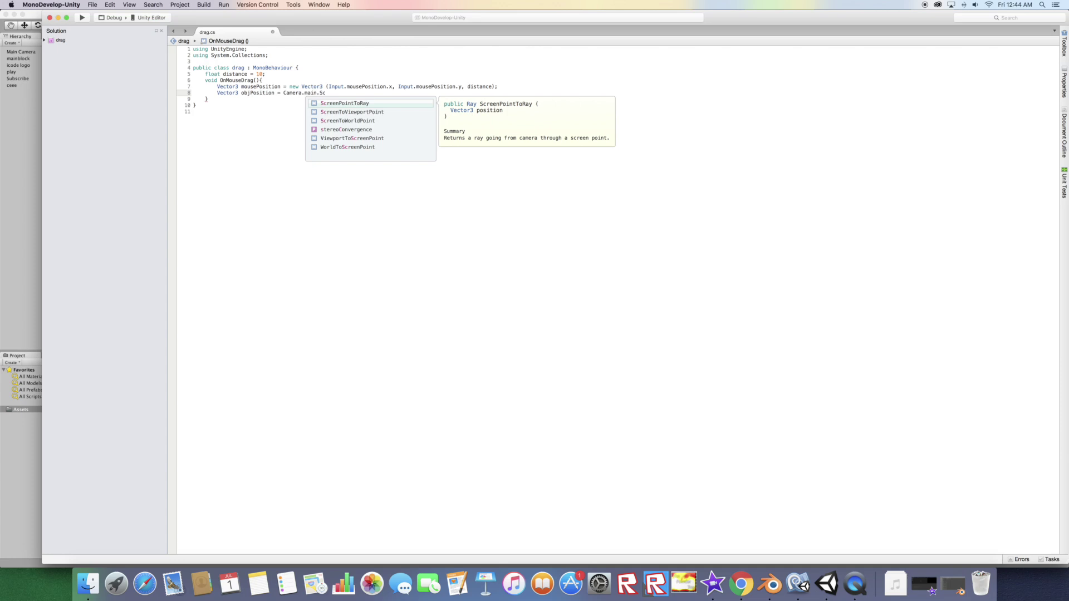
{"action": "double_click", "coordinate": [335, 122]}
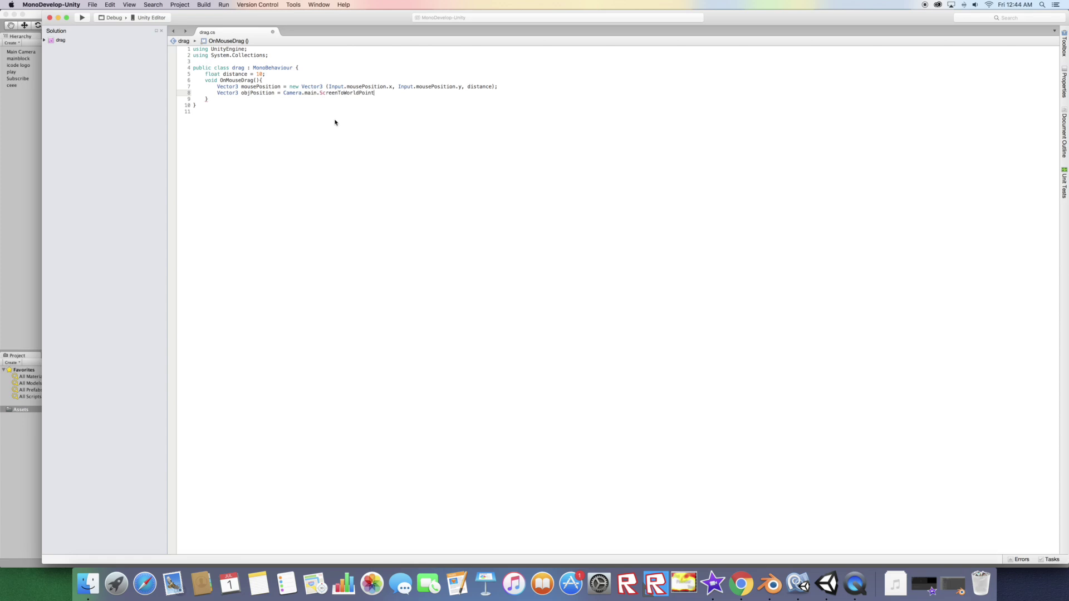
{"action": "type", "text": "("}
{"action": "type", "text": "mouse"}
{"action": "key", "text": "Return"}
{"action": "type", "text": ";"}
{"action": "key", "text": "Return"}
{"action": "type", "text": "tra"}
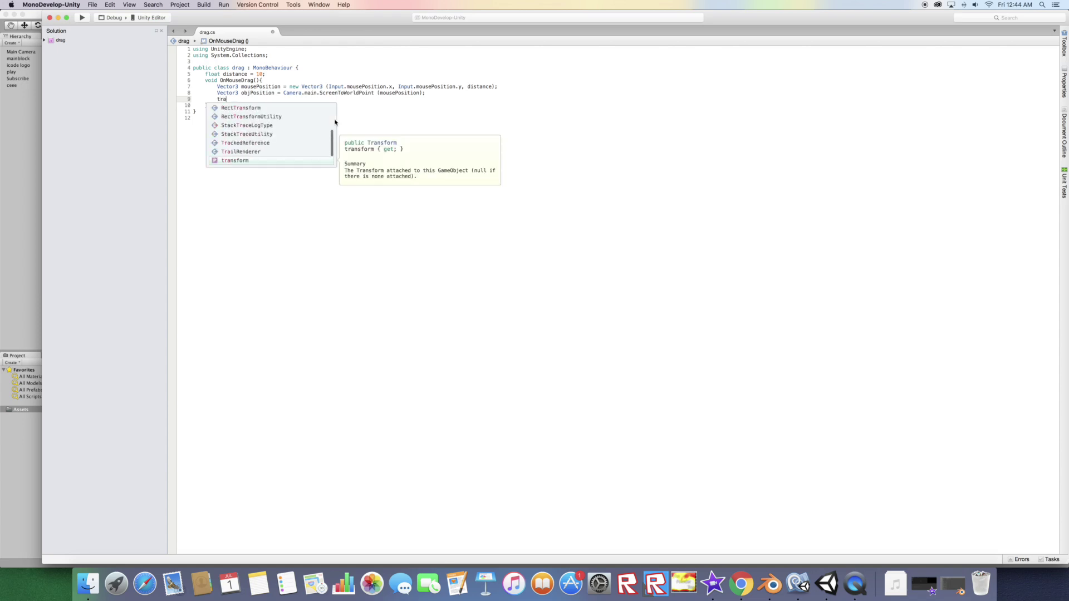
- Add 'transform.position = objPosition;', save the script and return to Unity
{"action": "key", "text": "Return"}
{"action": "type", "text": "."}
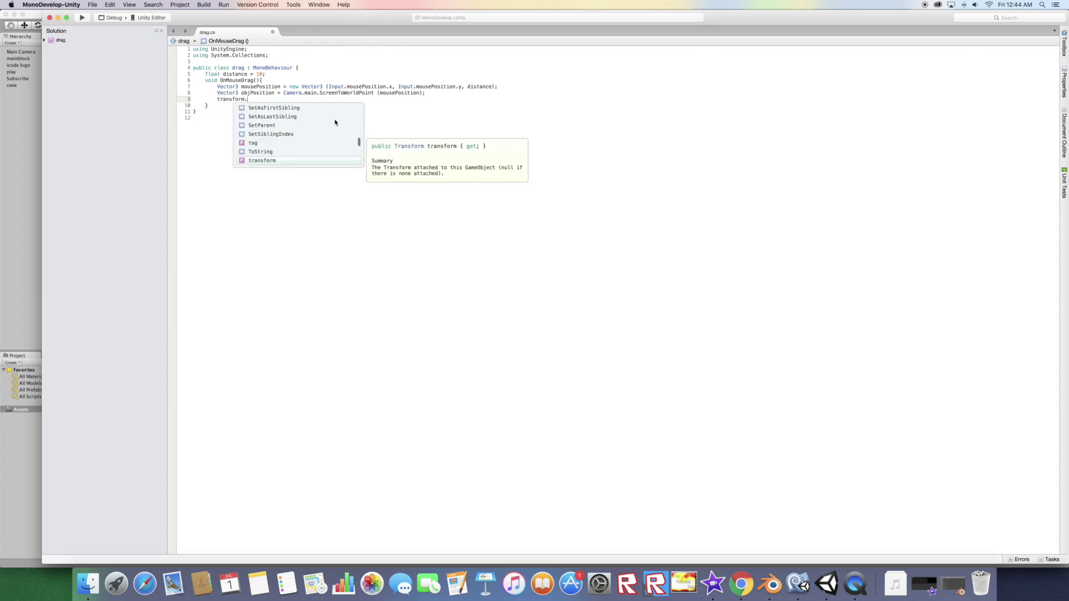
{"action": "type", "text": "pos"}
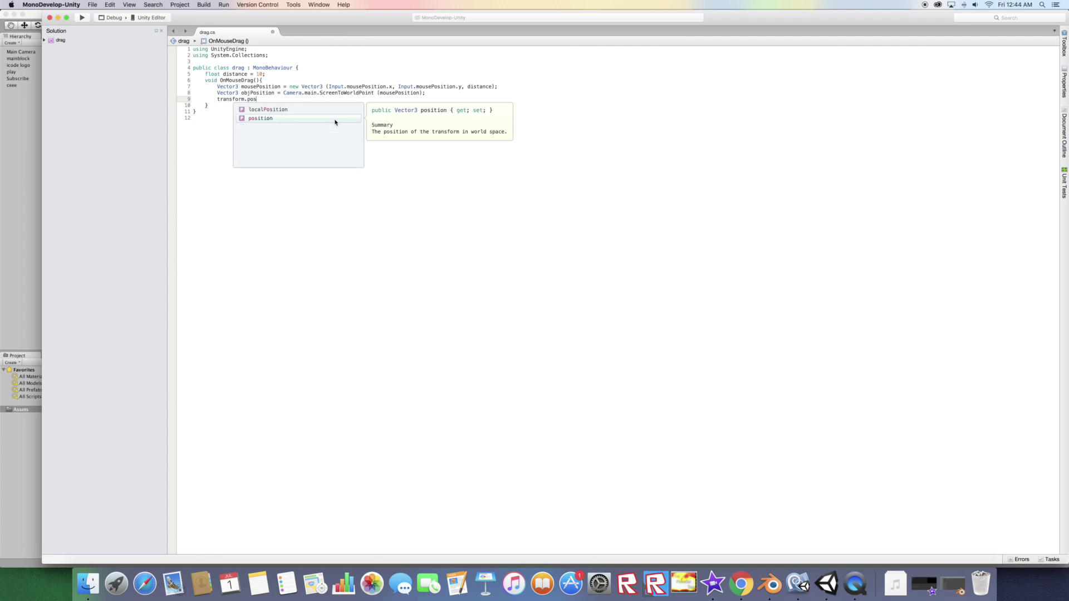
{"action": "key", "text": "Return"}
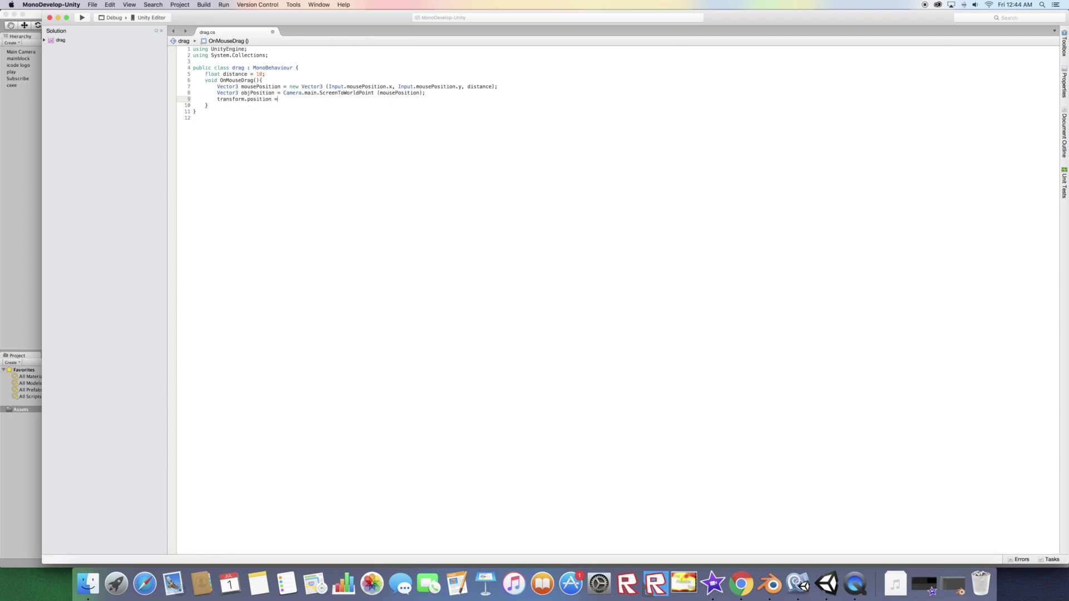
{"action": "type", "text": " ob"}
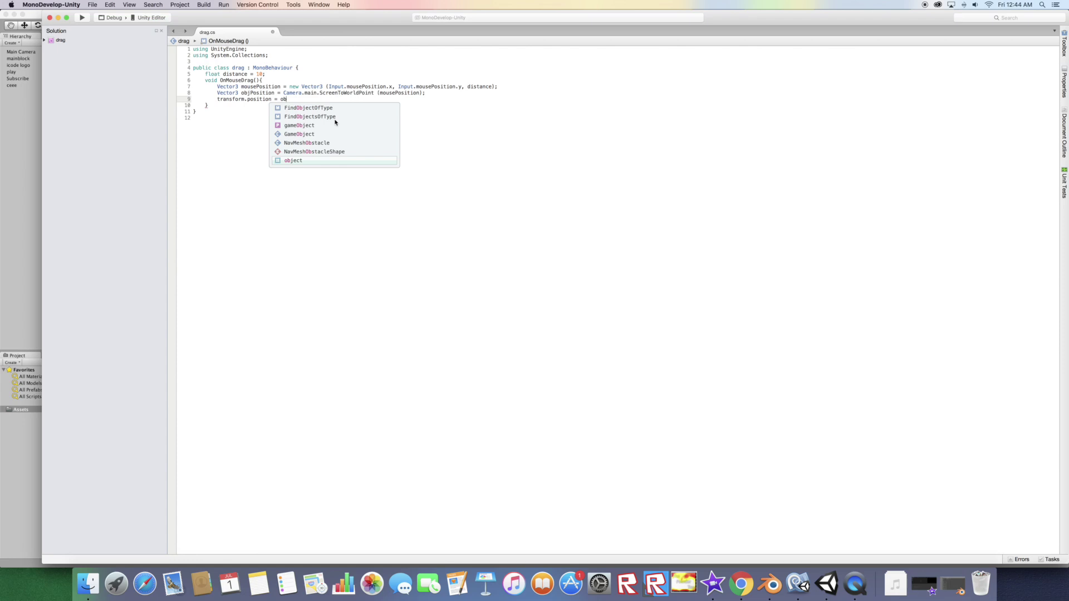
{"action": "type", "text": "jp"}
{"action": "key", "text": "Return"}
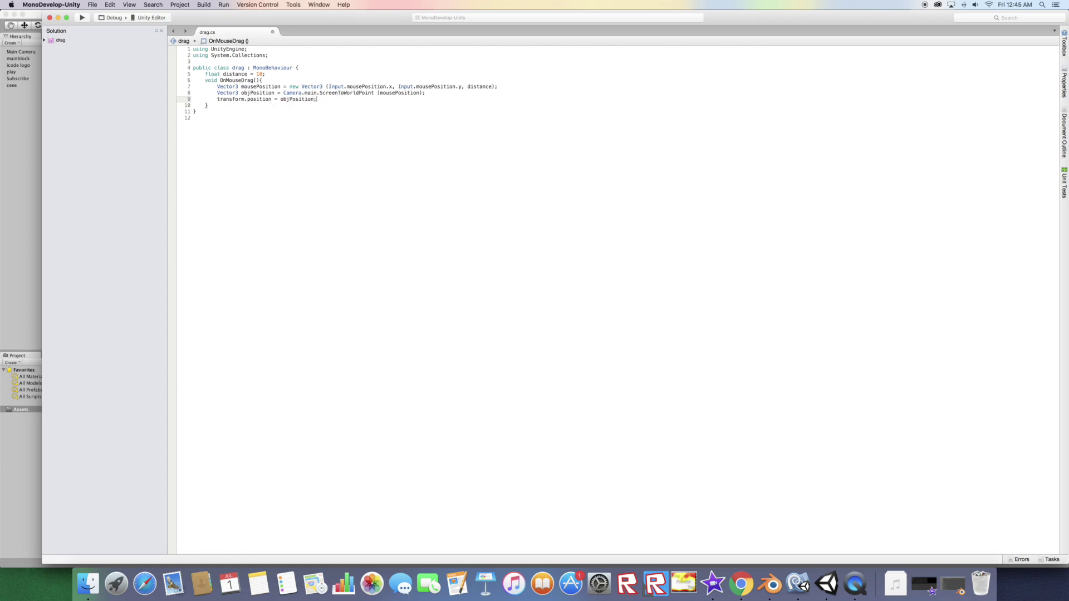
{"action": "left_click", "coordinate": [114, 4]}
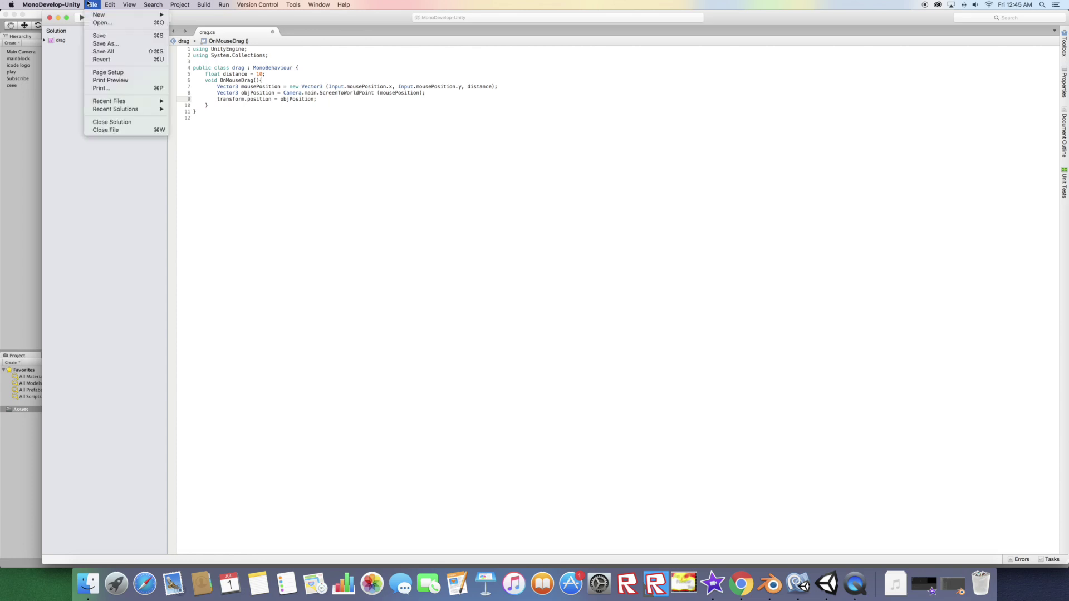
{"action": "left_click", "coordinate": [126, 37]}
{"action": "left_click", "coordinate": [41, 134]}
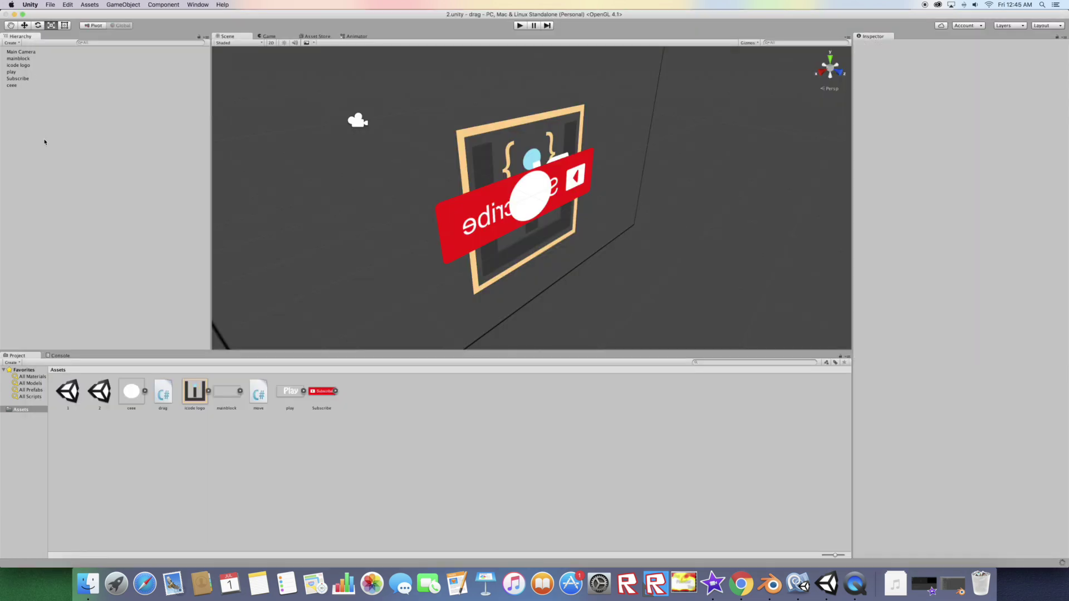
- Swap the move script for the drag script on the four sprites and show the Game view
{"action": "left_click", "coordinate": [14, 85]}
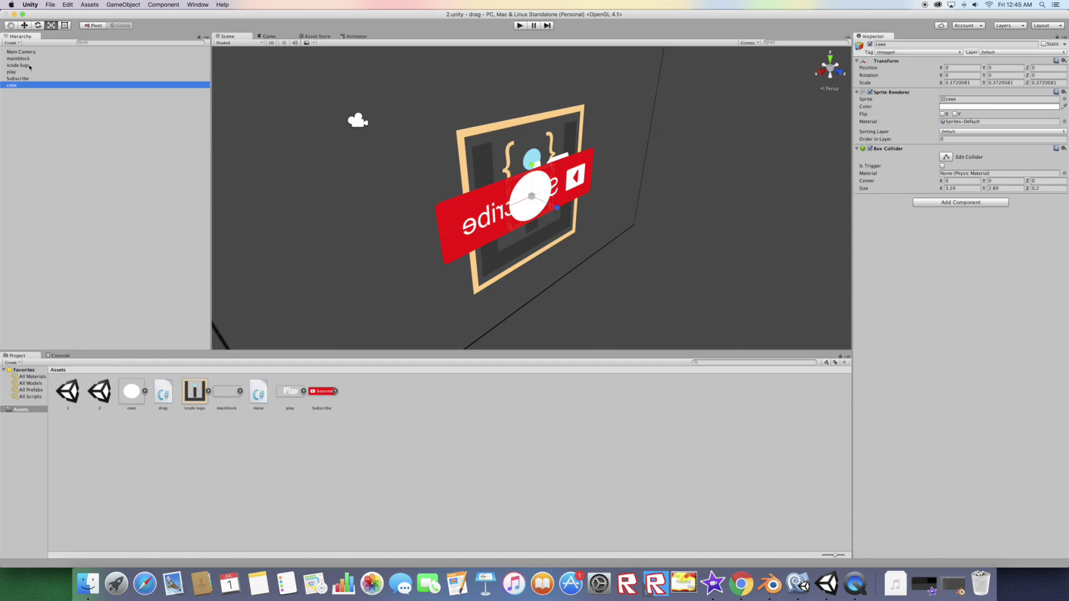
{"action": "left_click", "coordinate": [29, 66], "text": "shift"}
{"action": "left_click_drag", "start_coordinate": [257, 393], "coordinate": [1016, 284]}
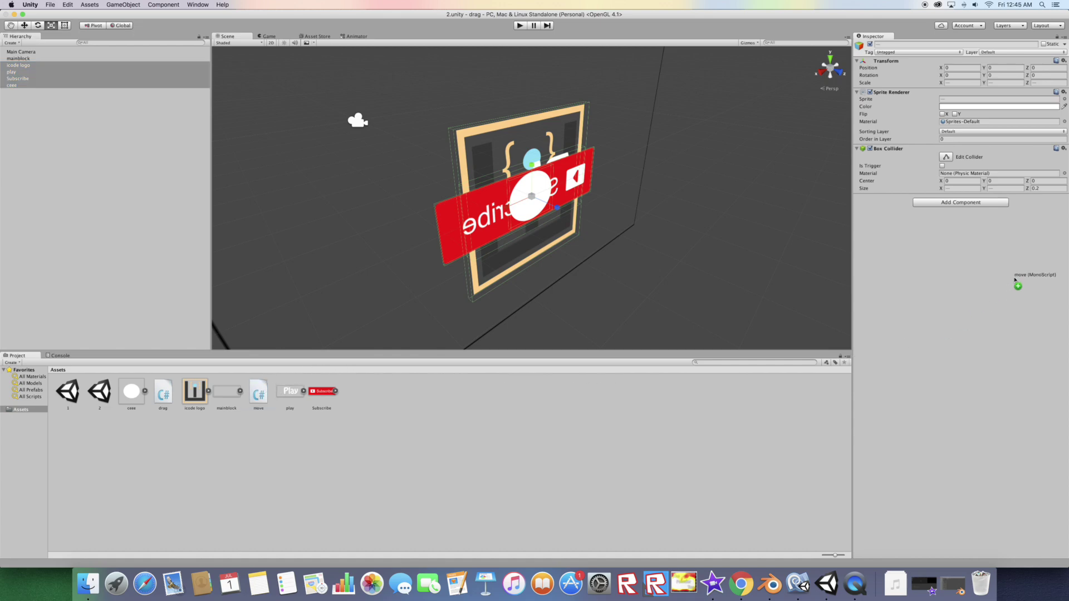
{"action": "left_click_drag", "start_coordinate": [1013, 280], "coordinate": [983, 282]}
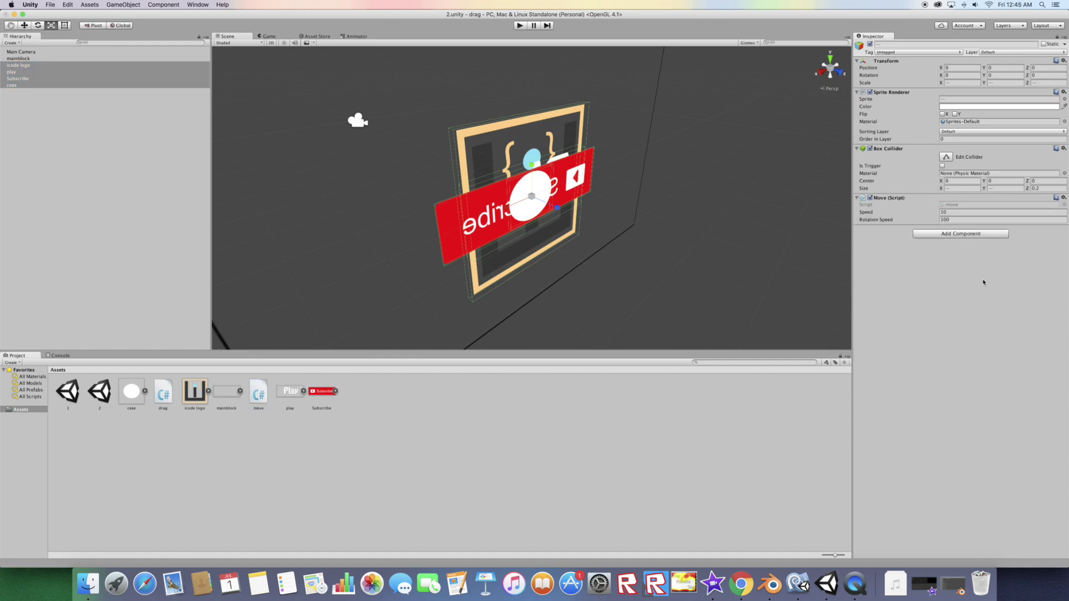
{"action": "right_click", "coordinate": [888, 200]}
{"action": "left_click", "coordinate": [910, 218]}
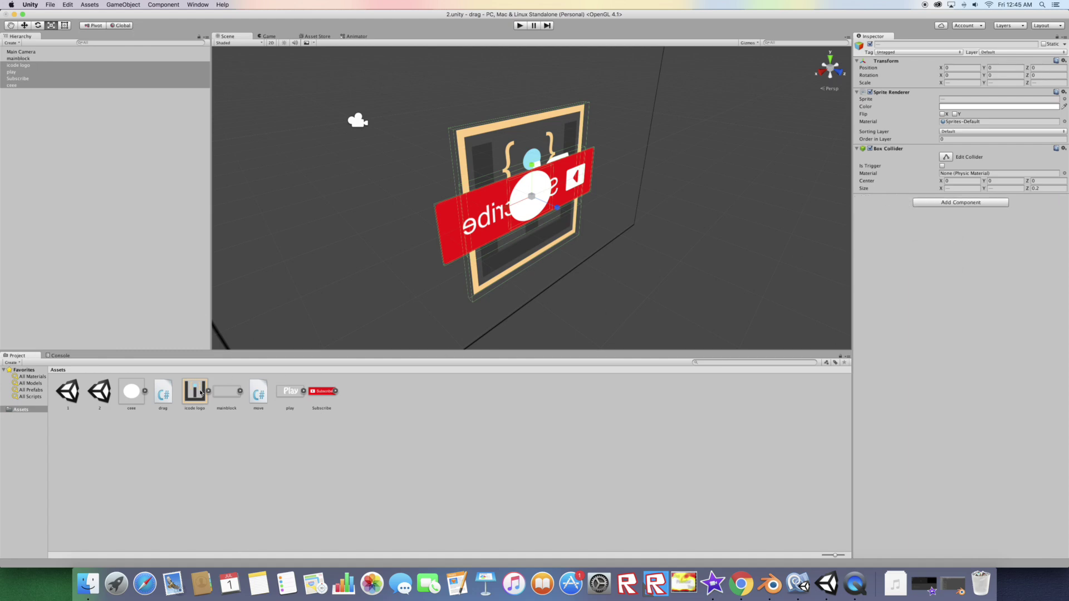
{"action": "left_click_drag", "start_coordinate": [163, 393], "coordinate": [870, 209]}
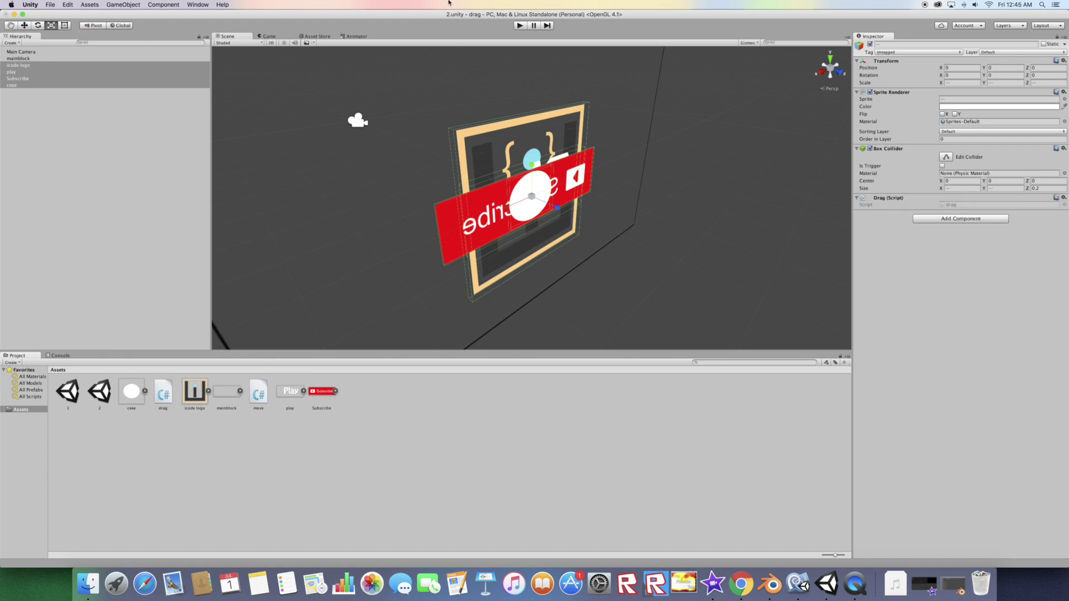
{"action": "left_click", "coordinate": [265, 36]}
- In Play mode, drag the logo, white circle and Play text around the Game view
{"action": "left_click", "coordinate": [520, 26]}
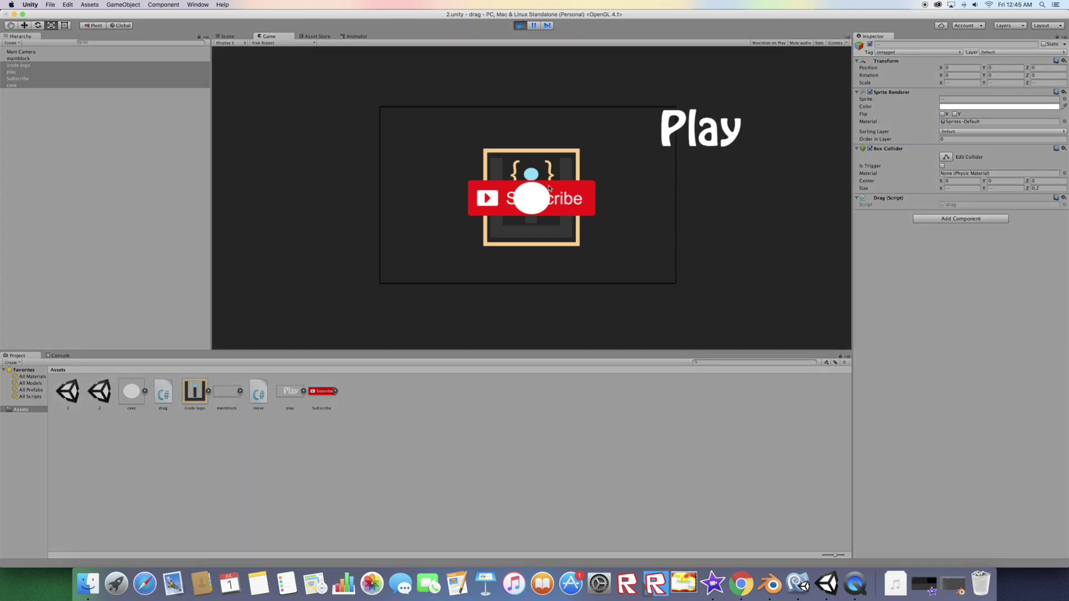
{"action": "left_click_drag", "start_coordinate": [549, 188], "coordinate": [331, 142]}
{"action": "mouse_move", "coordinate": [547, 211]}
{"action": "left_mouse_down"}
{"action": "mouse_move", "coordinate": [565, 219]}
{"action": "mouse_move", "coordinate": [726, 194]}
{"action": "mouse_move", "coordinate": [516, 237]}
{"action": "mouse_move", "coordinate": [536, 84]}
{"action": "left_mouse_up"}
{"action": "mouse_move", "coordinate": [330, 142]}
{"action": "left_mouse_down"}
{"action": "mouse_move", "coordinate": [514, 184]}
{"action": "mouse_move", "coordinate": [538, 201]}
{"action": "left_mouse_up"}
{"action": "mouse_move", "coordinate": [686, 133]}
{"action": "left_mouse_down"}
{"action": "mouse_move", "coordinate": [538, 128]}
{"action": "mouse_move", "coordinate": [537, 114]}
{"action": "mouse_move", "coordinate": [543, 276]}
{"action": "mouse_move", "coordinate": [538, 265]}
{"action": "left_mouse_up"}
{"action": "left_click_drag", "start_coordinate": [537, 198], "coordinate": [538, 190]}
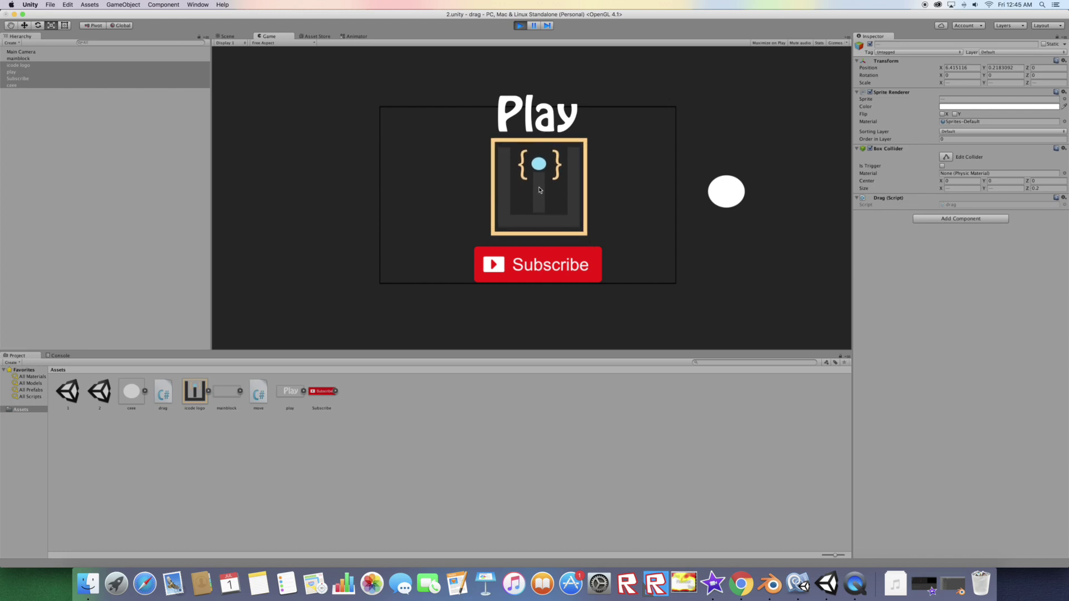
- Reposition the Play text, logo and white ball, exit Play mode, and open scene 1
{"action": "left_click_drag", "start_coordinate": [536, 131], "coordinate": [544, 105]}
{"action": "mouse_move", "coordinate": [540, 191]}
{"action": "left_mouse_down"}
{"action": "mouse_move", "coordinate": [548, 170]}
{"action": "mouse_move", "coordinate": [540, 174]}
{"action": "left_mouse_up"}
{"action": "left_click_drag", "start_coordinate": [539, 265], "coordinate": [538, 252]}
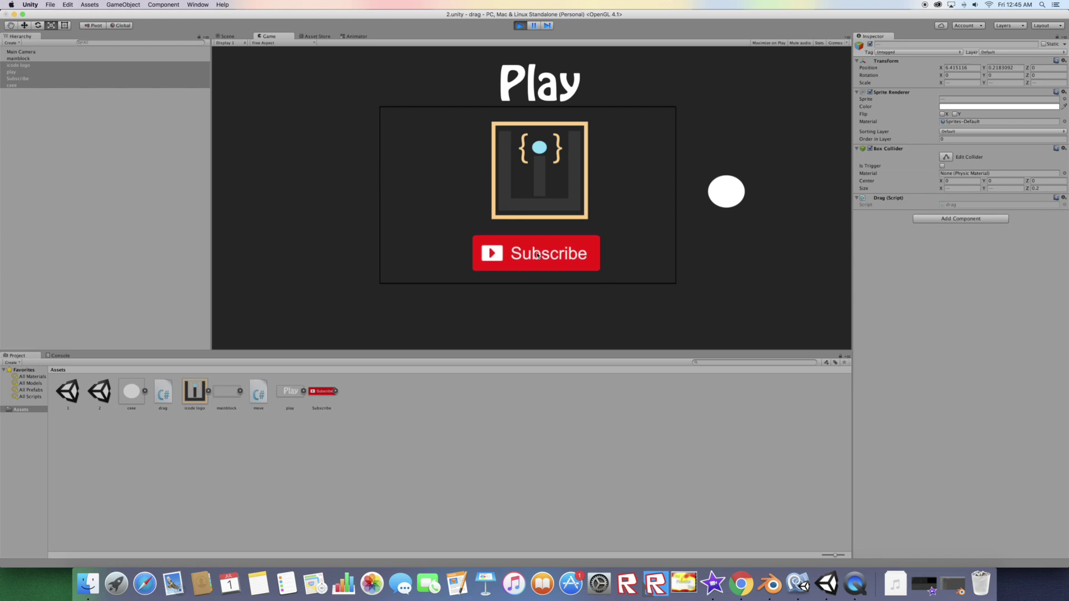
{"action": "mouse_move", "coordinate": [735, 180]}
{"action": "left_mouse_down"}
{"action": "mouse_move", "coordinate": [540, 169]}
{"action": "mouse_move", "coordinate": [539, 186]}
{"action": "mouse_move", "coordinate": [573, 117]}
{"action": "left_mouse_up"}
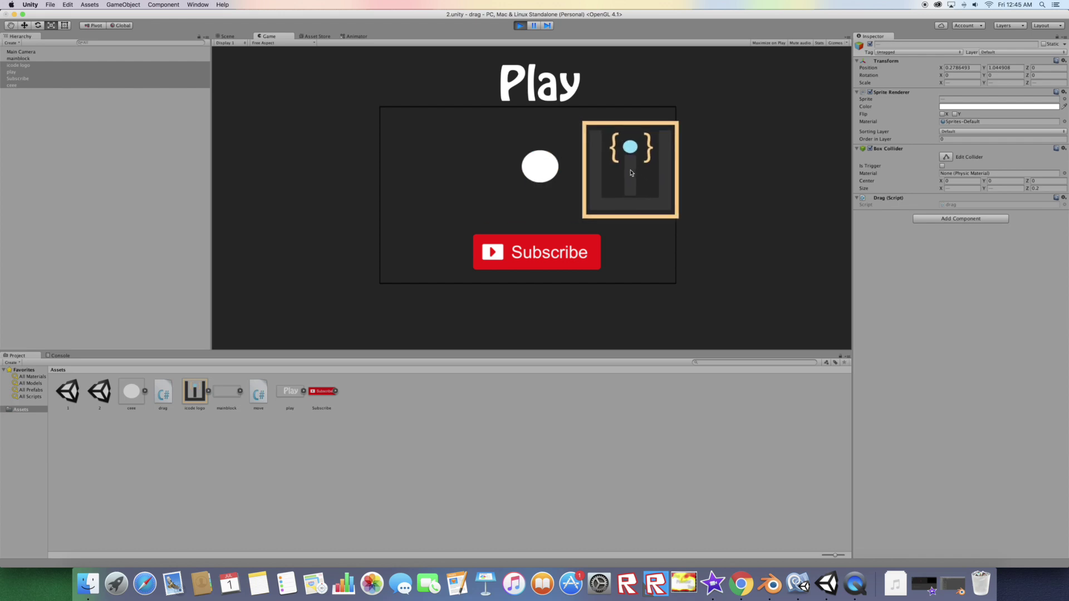
{"action": "left_click_drag", "start_coordinate": [572, 118], "coordinate": [614, 82]}
{"action": "left_click_drag", "start_coordinate": [630, 174], "coordinate": [544, 178]}
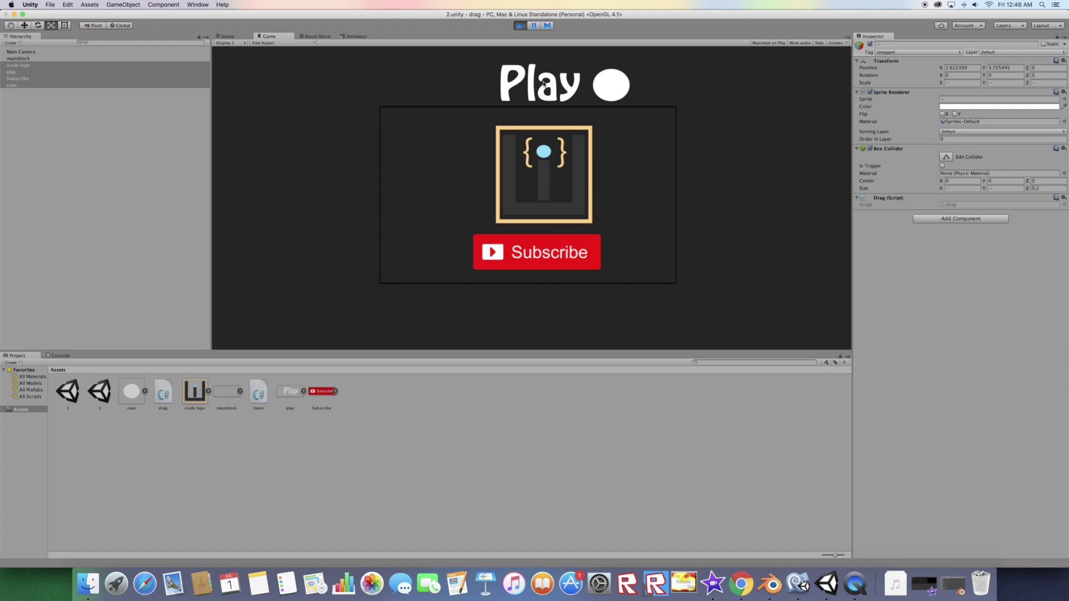
{"action": "left_click", "coordinate": [520, 25]}
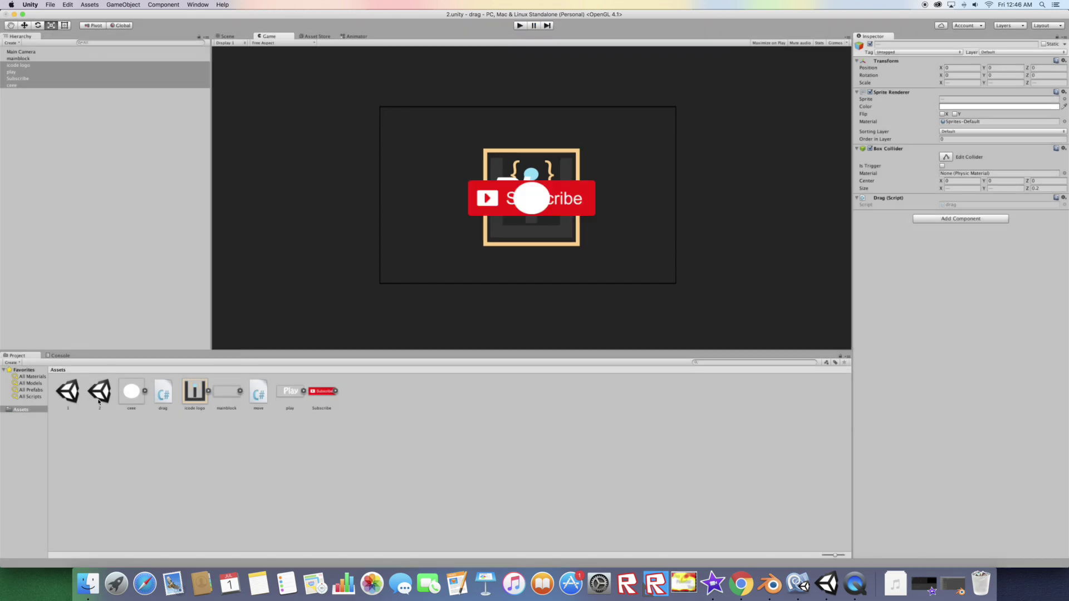
{"action": "double_click", "coordinate": [67, 392]}
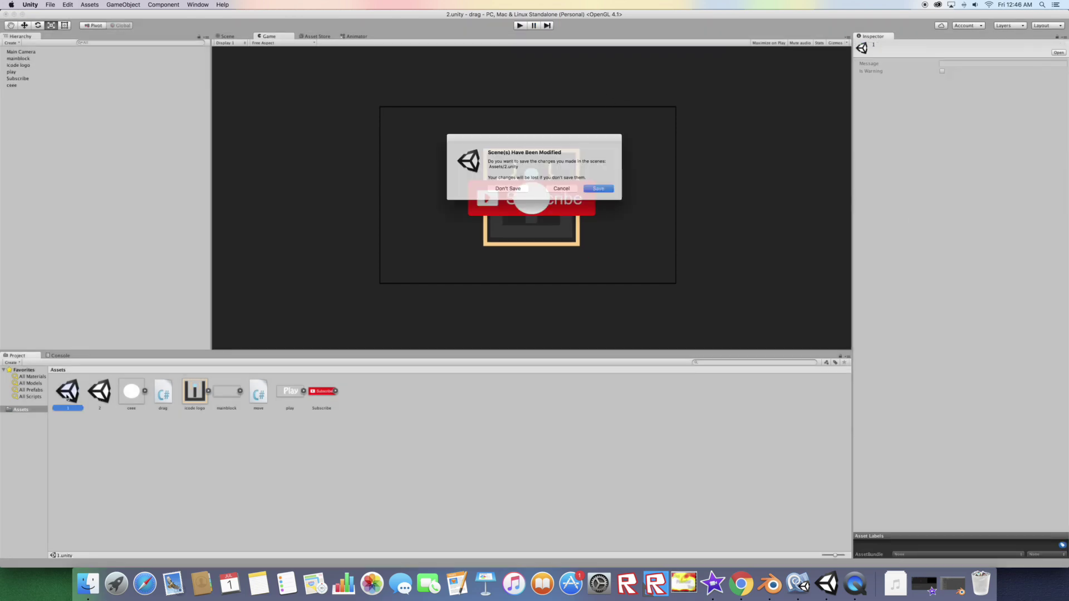
{"action": "left_click", "coordinate": [599, 191]}
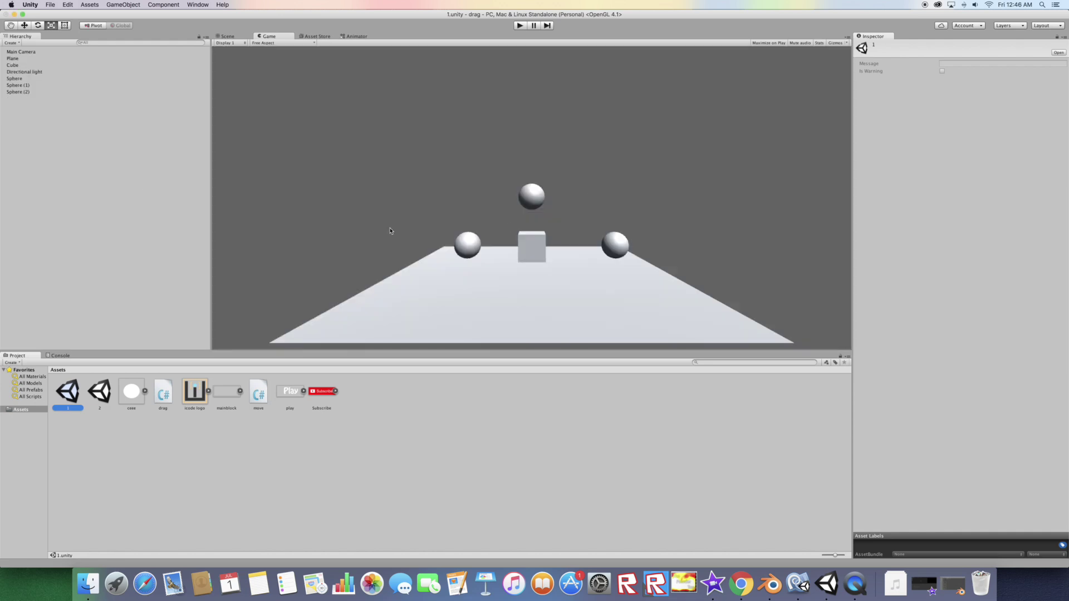
- Select Sphere through Sphere (2), attach the drag script to them, and start the game
{"action": "left_click", "coordinate": [19, 92]}
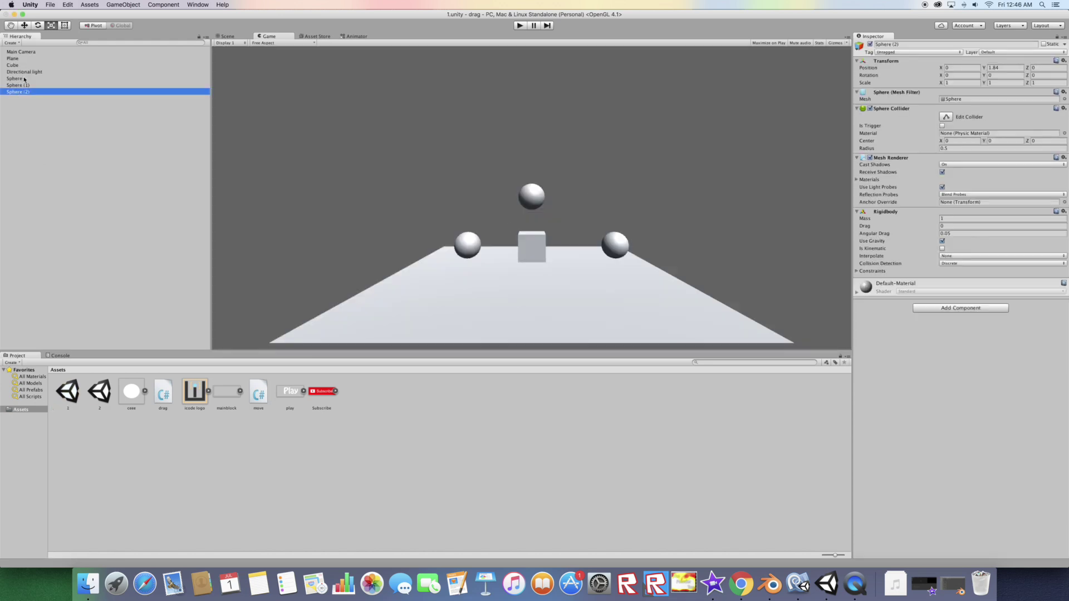
{"action": "left_click", "coordinate": [18, 78], "text": "shift"}
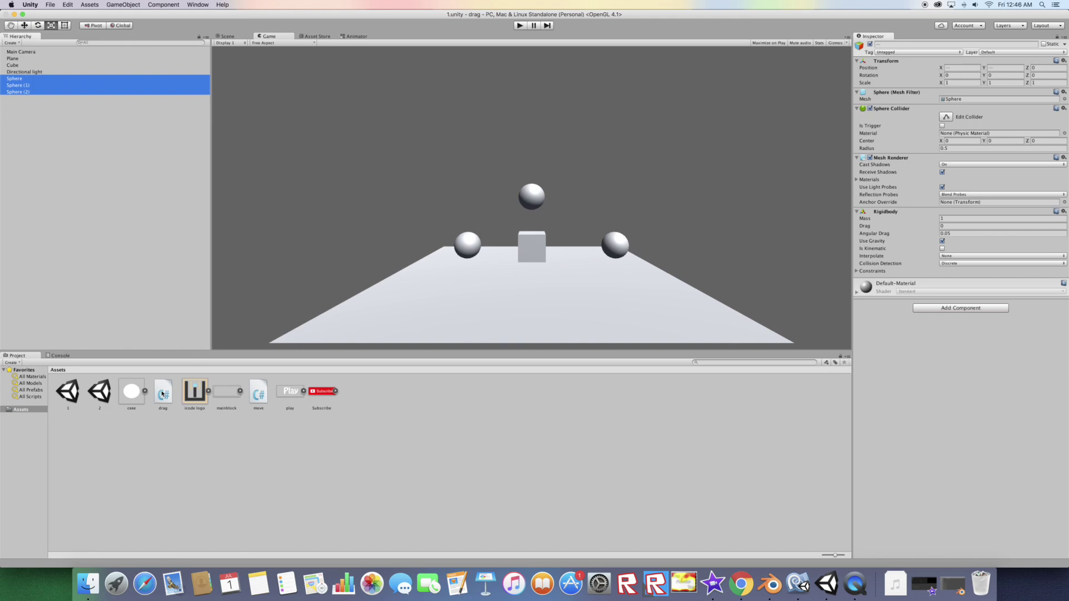
{"action": "left_click_drag", "start_coordinate": [164, 392], "coordinate": [909, 372]}
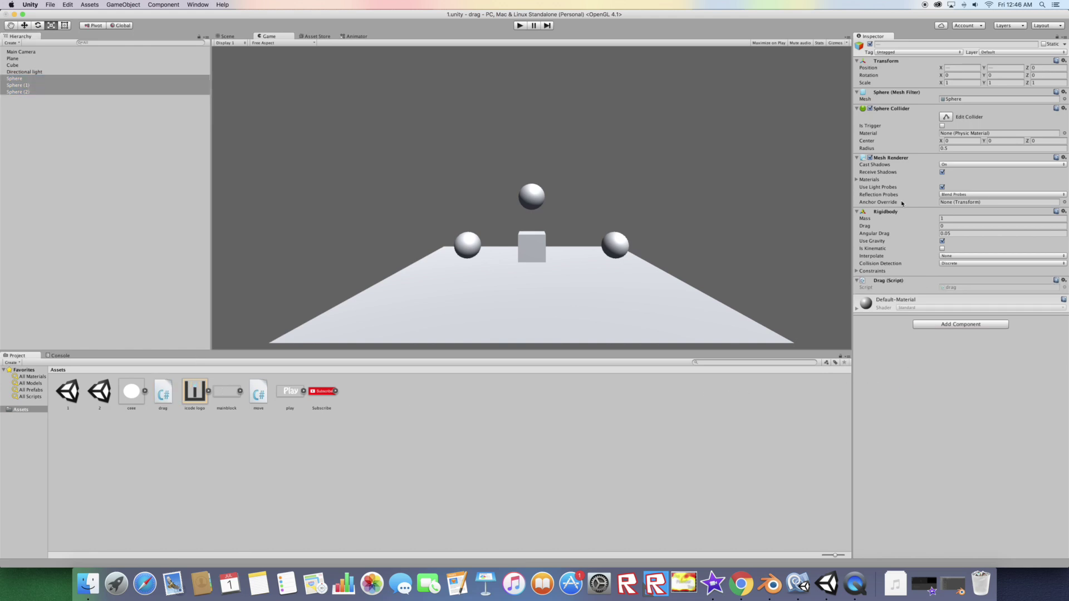
{"action": "left_click", "coordinate": [521, 25]}
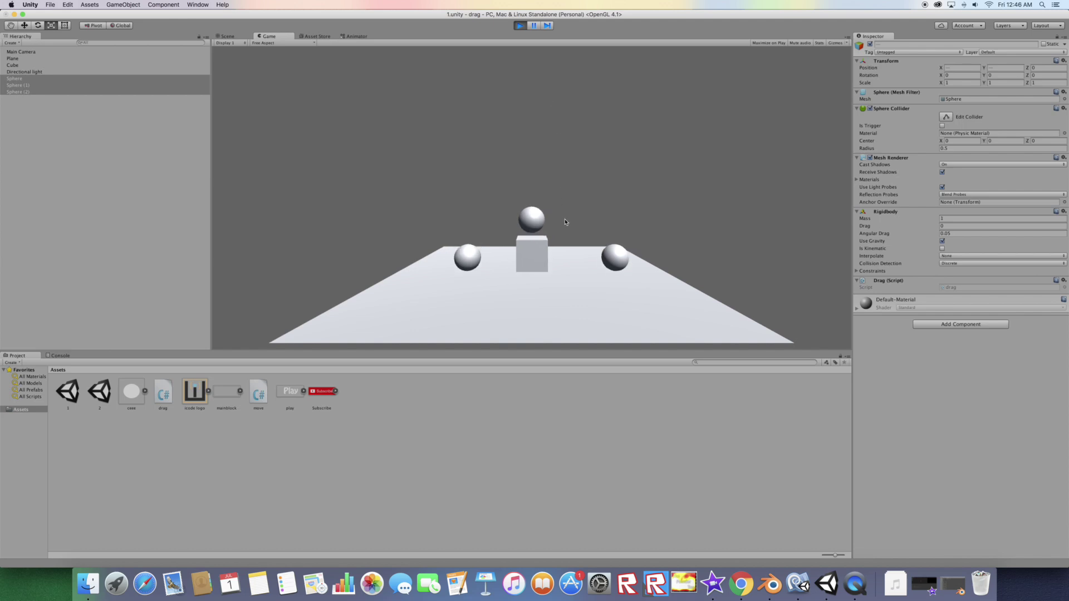
{"action": "mouse_move", "coordinate": [466, 257]}
{"action": "left_mouse_down"}
{"action": "mouse_move", "coordinate": [488, 220]}
{"action": "mouse_move", "coordinate": [569, 248]}
{"action": "mouse_move", "coordinate": [392, 331]}
{"action": "mouse_move", "coordinate": [579, 250]}
{"action": "left_mouse_up"}
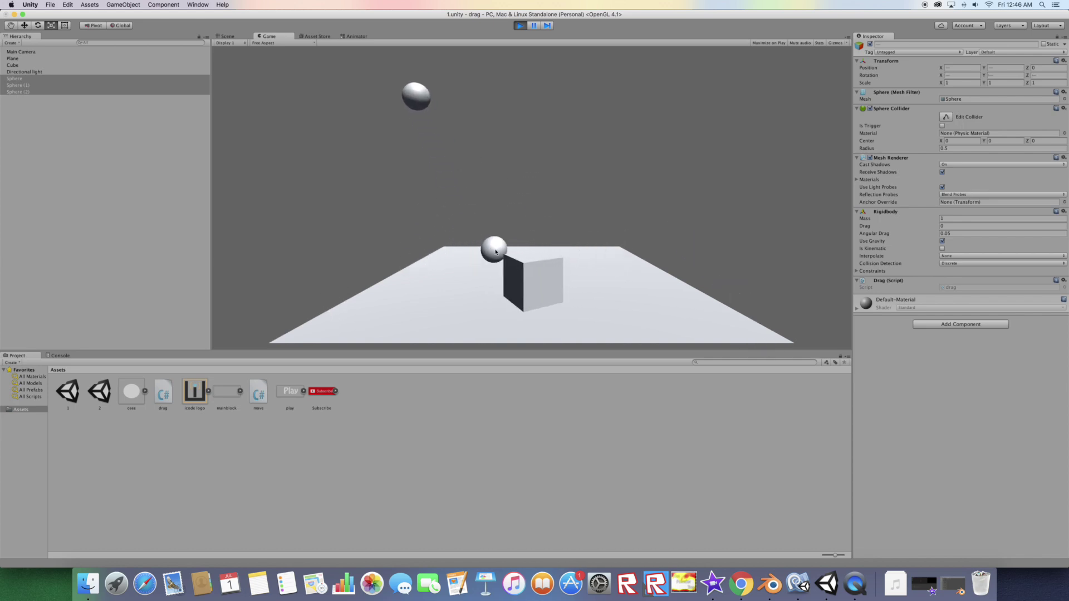
{"action": "mouse_move", "coordinate": [578, 250]}
{"action": "left_mouse_down"}
{"action": "mouse_move", "coordinate": [501, 274]}
{"action": "mouse_move", "coordinate": [556, 268]}
{"action": "mouse_move", "coordinate": [614, 282]}
{"action": "left_mouse_up"}
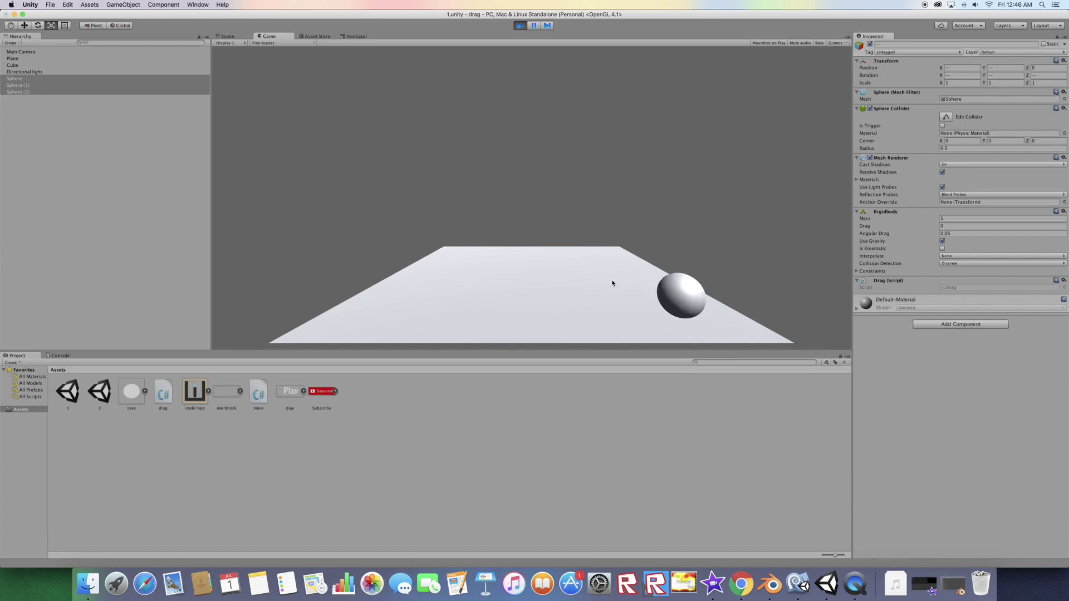
{"action": "mouse_move", "coordinate": [632, 208]}
{"action": "left_mouse_down"}
{"action": "mouse_move", "coordinate": [558, 212]}
{"action": "mouse_move", "coordinate": [524, 144]}
{"action": "left_mouse_up"}
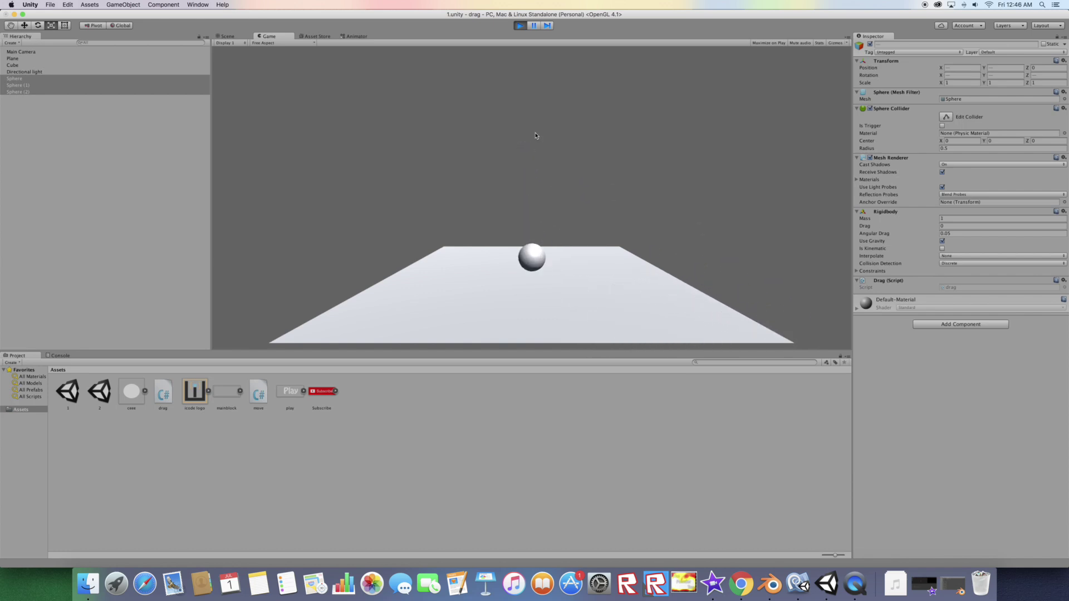
{"action": "left_click", "coordinate": [517, 28]}
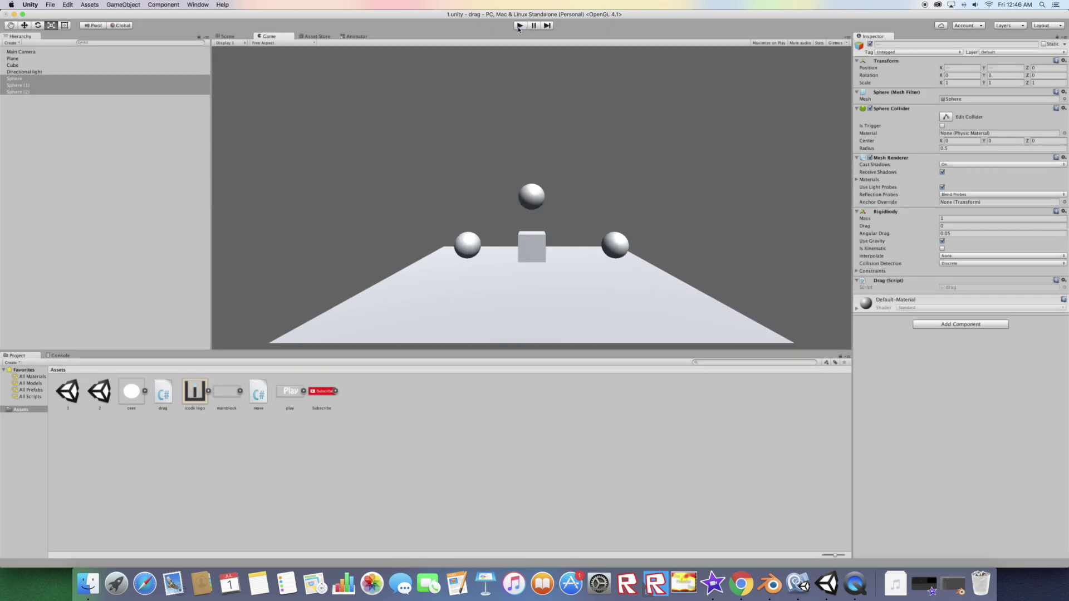